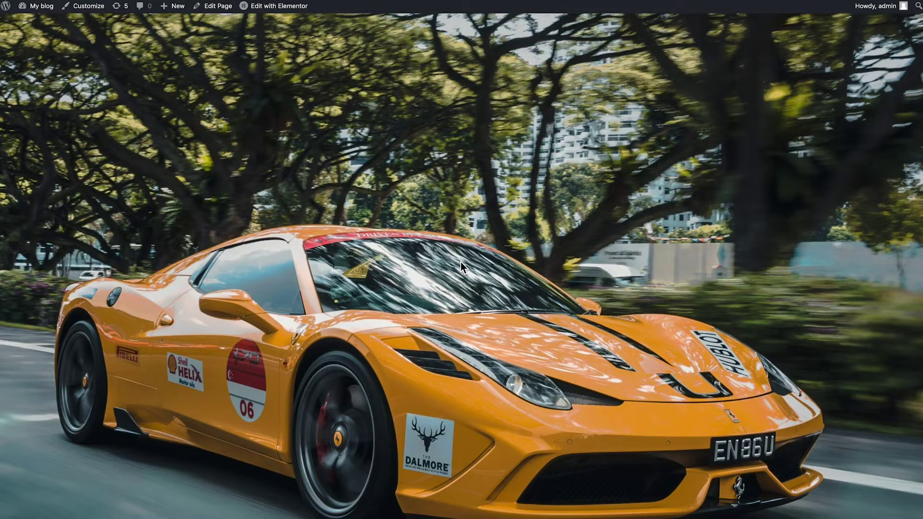
- Scroll to the bottom of the page and add a new single-column section
scroll(448, 304, "down", 3)
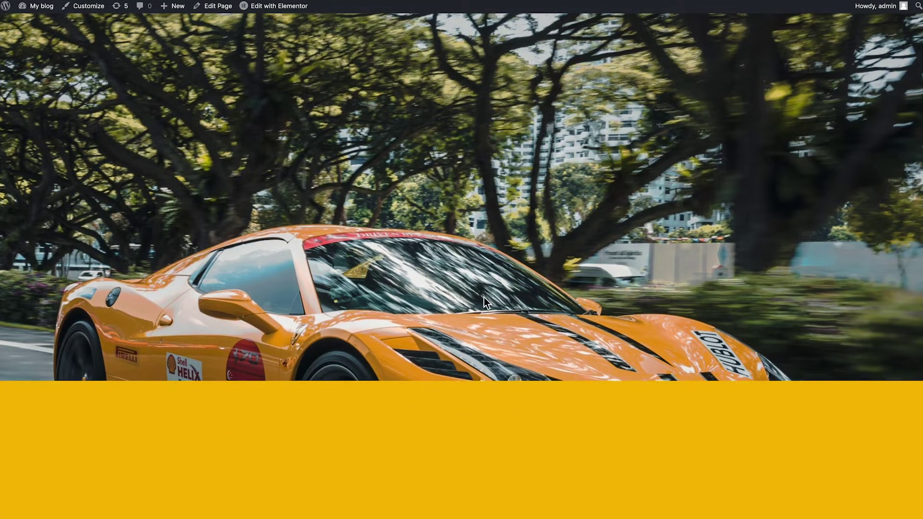
scroll(469, 244, "down", 1)
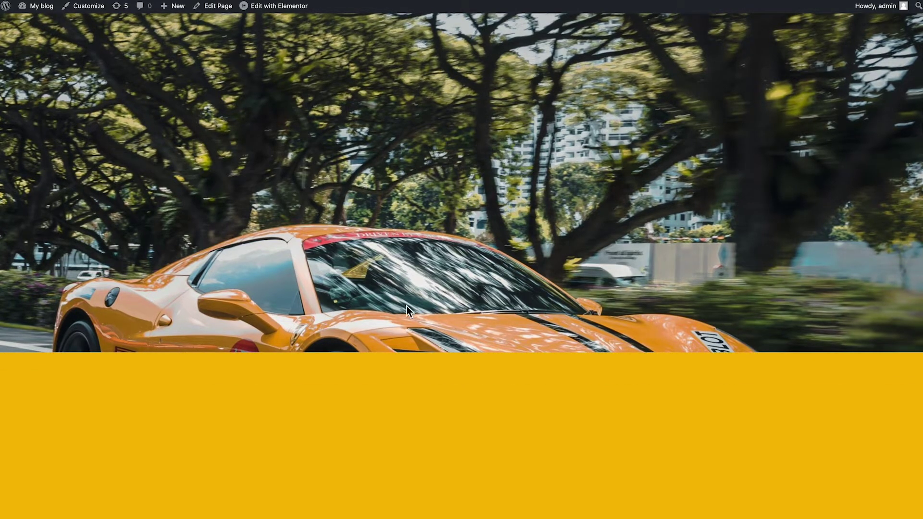
scroll(416, 387, "down", 3)
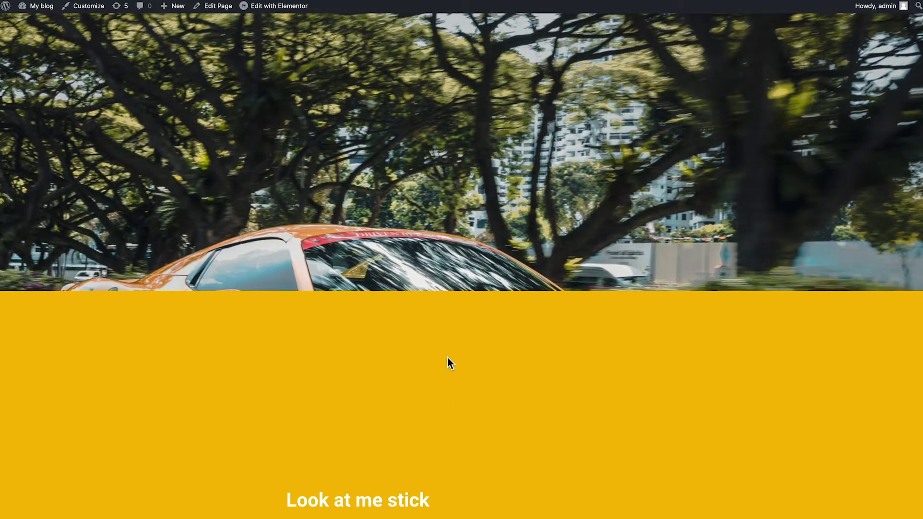
scroll(448, 358, "down", 3)
scroll(448, 358, "down", 2)
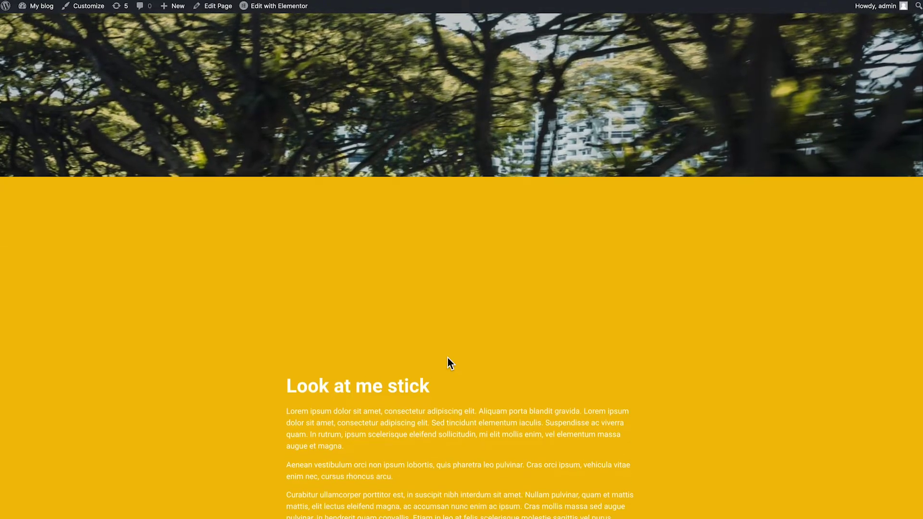
scroll(448, 364, "down", 5)
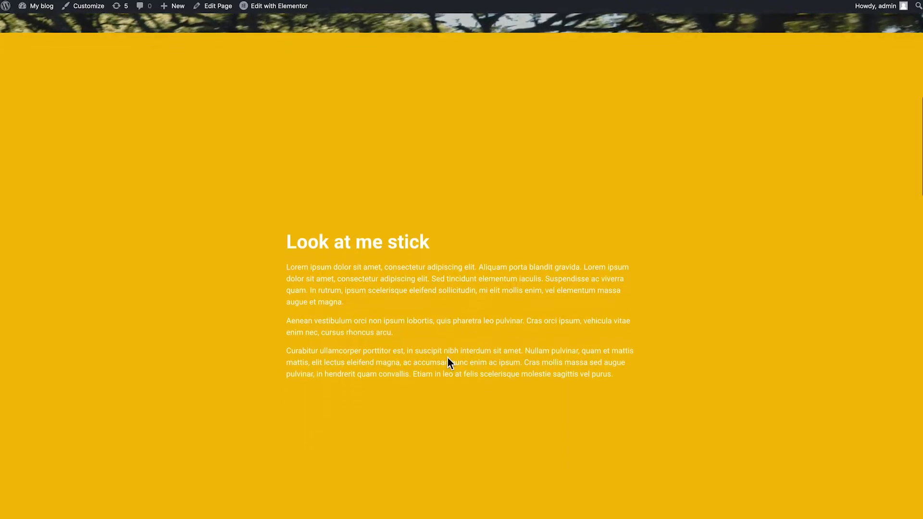
scroll(447, 362, "down", 1)
scroll(448, 358, "down", 3)
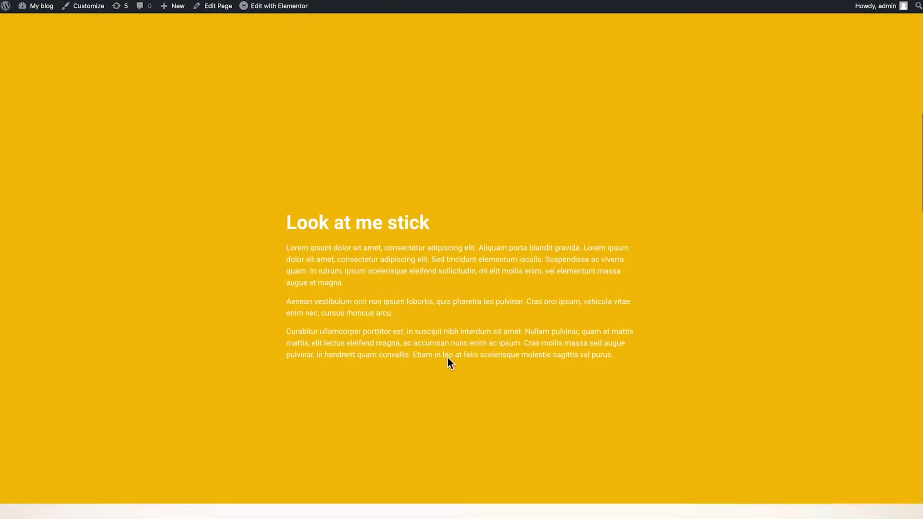
scroll(448, 358, "down", 3)
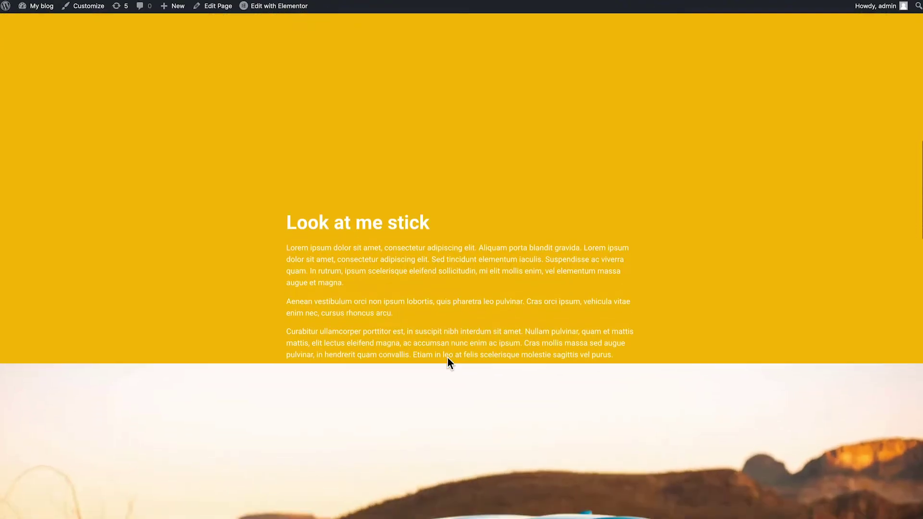
scroll(448, 358, "down", 8)
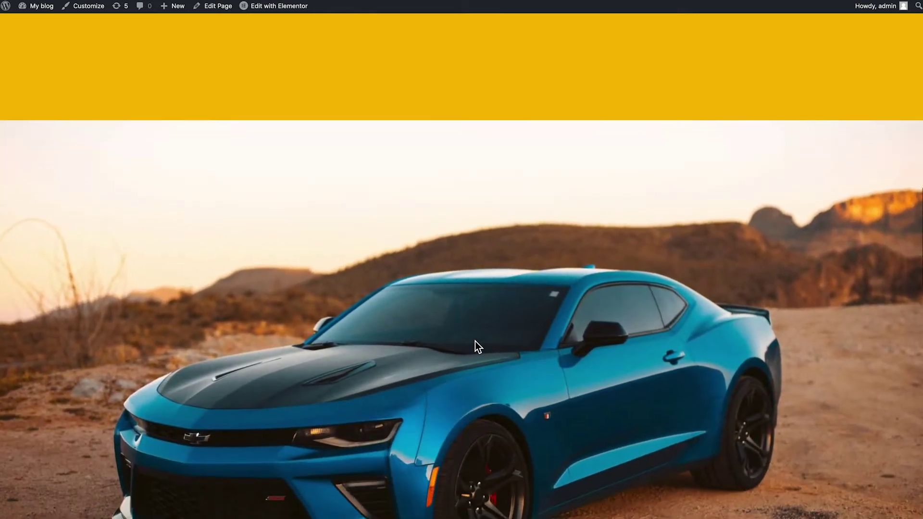
scroll(475, 341, "down", 4)
scroll(459, 321, "down", 8)
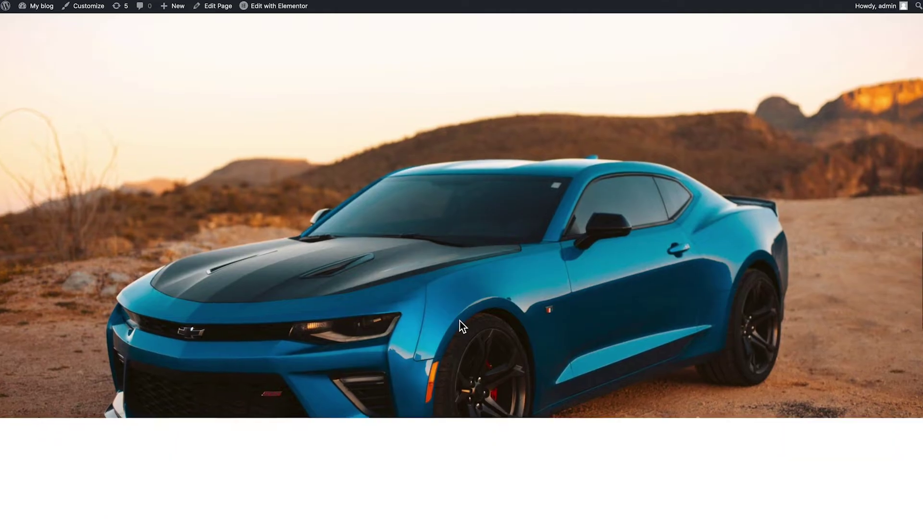
scroll(459, 327, "down", 7)
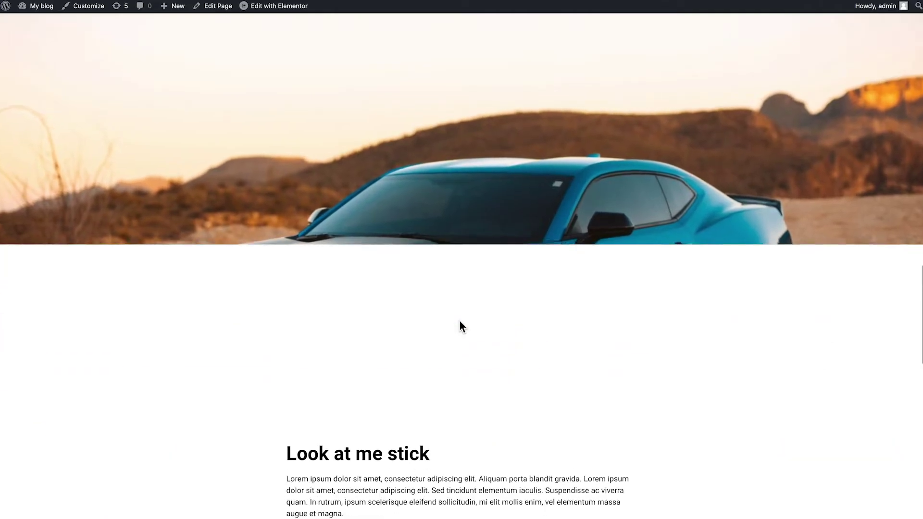
scroll(460, 321, "down", 4)
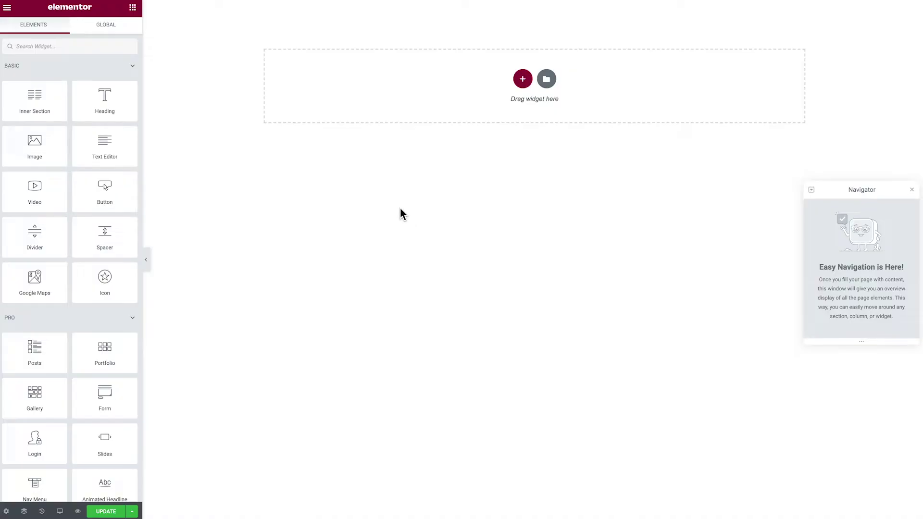
left_click(522, 81)
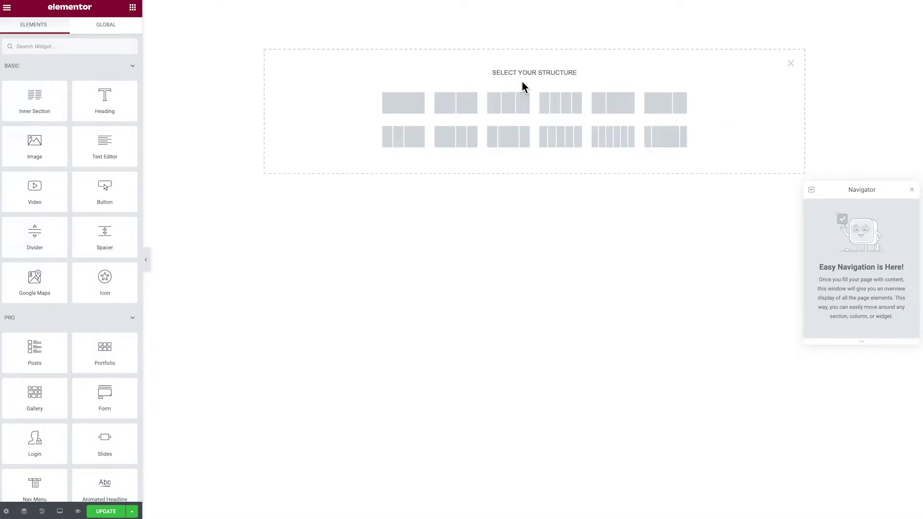
left_click(413, 110)
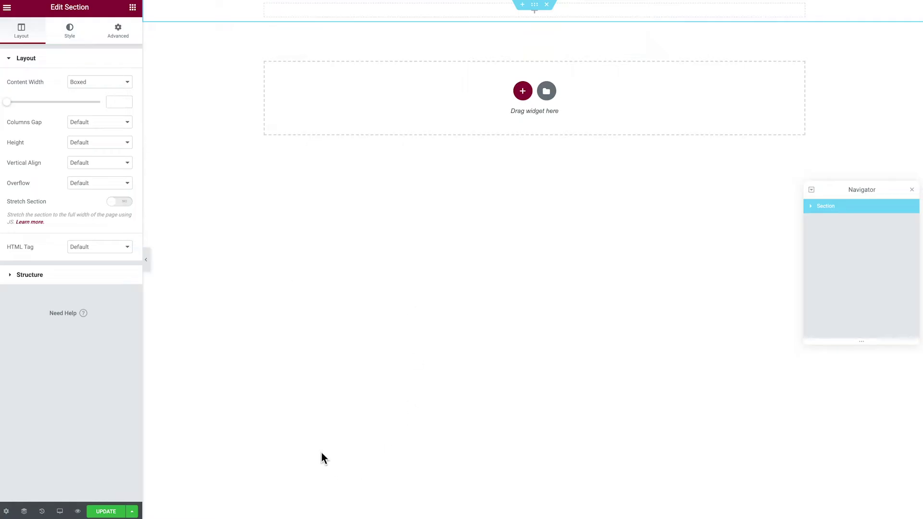
- Set the section's Height to Min Height with a value of 100 vh
left_click(90, 146)
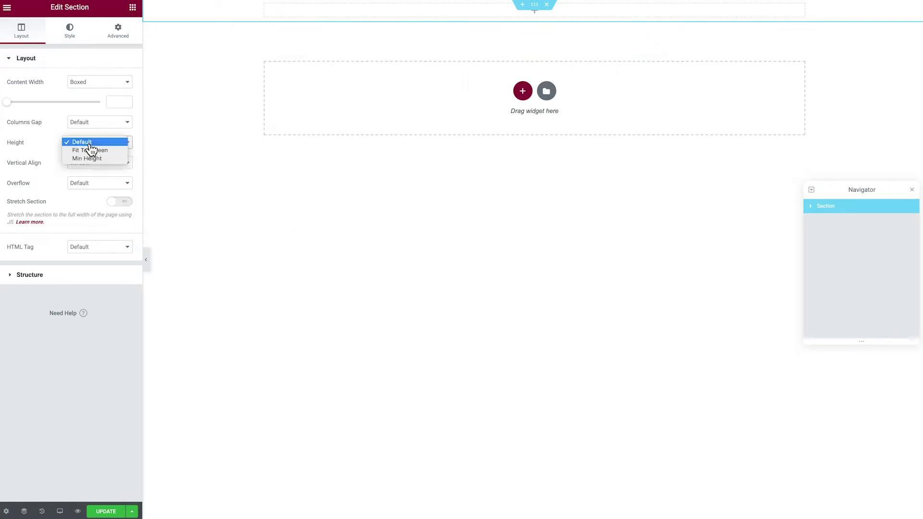
left_click(96, 158)
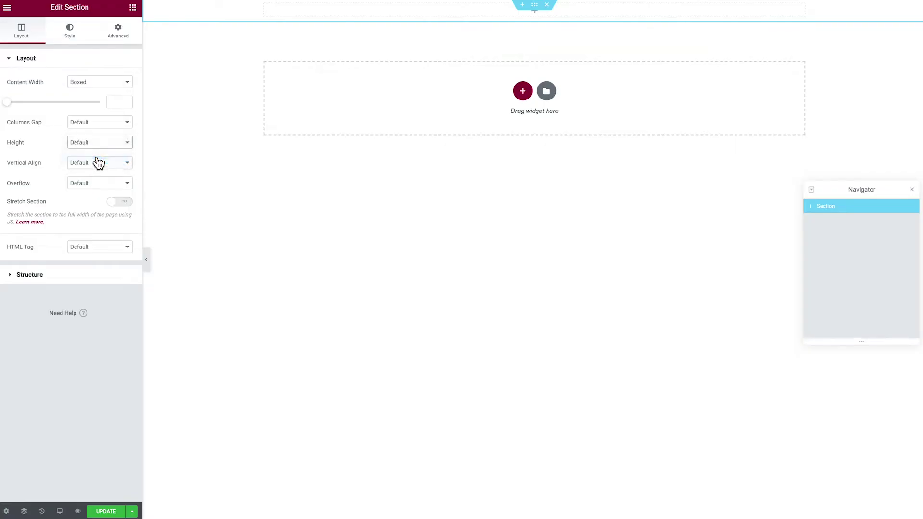
left_click(119, 160)
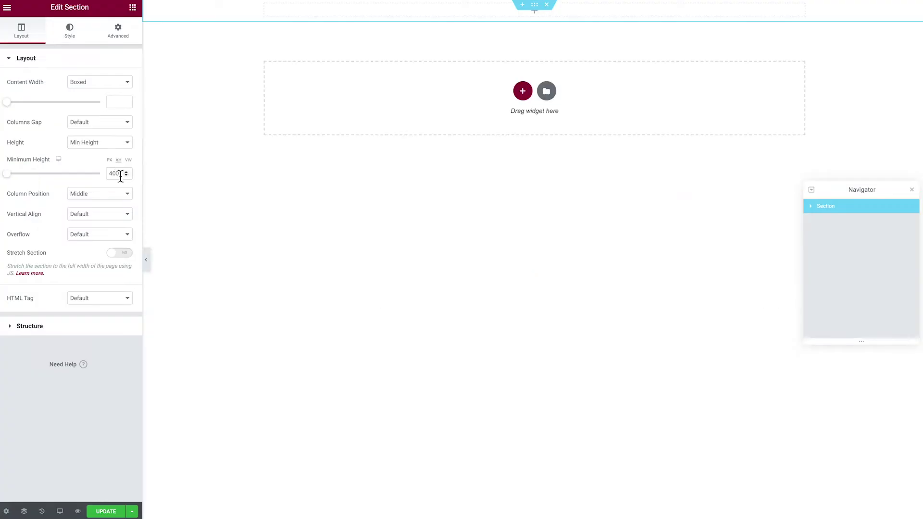
left_click_drag(122, 174, 104, 177)
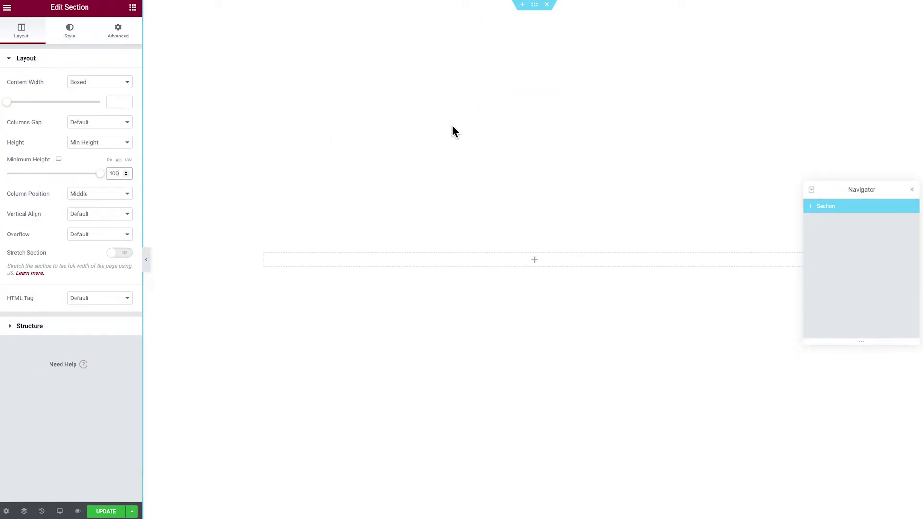
left_click(70, 28)
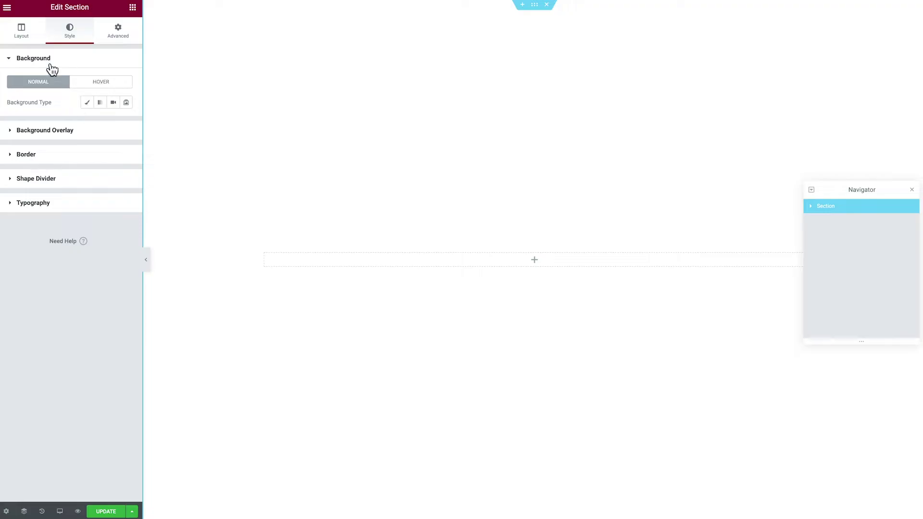
- Set a Classic background using the yellow sports car photo from the Media Library
left_click(87, 103)
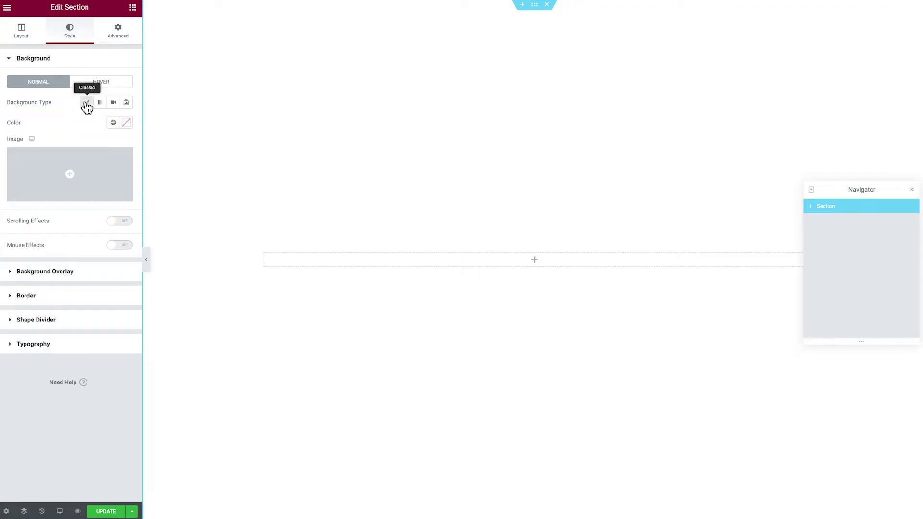
left_click(67, 174)
left_click(261, 150)
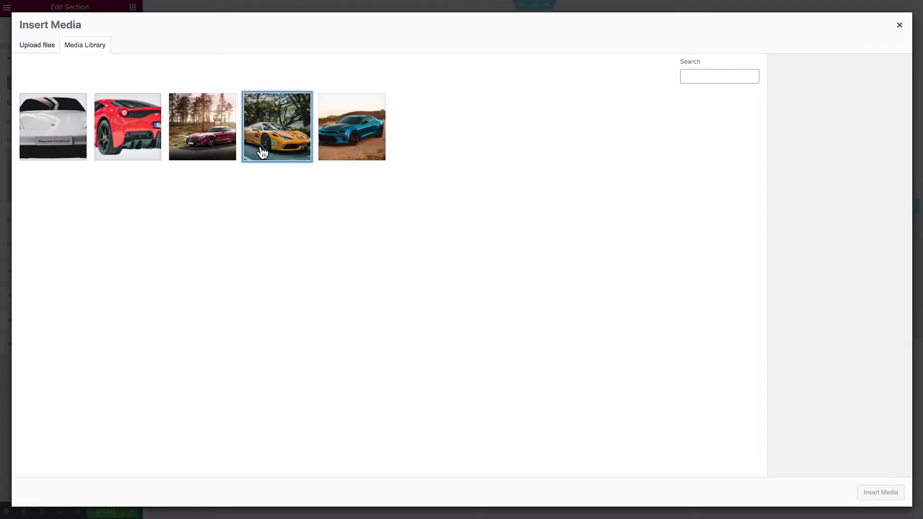
left_click(880, 492)
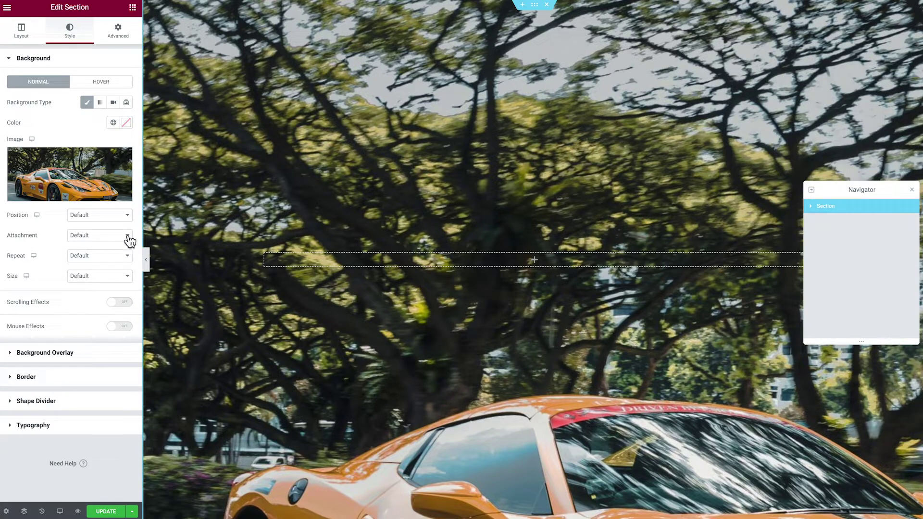
- Set the background image Position to Center Center and Size to Cover
left_click(100, 216)
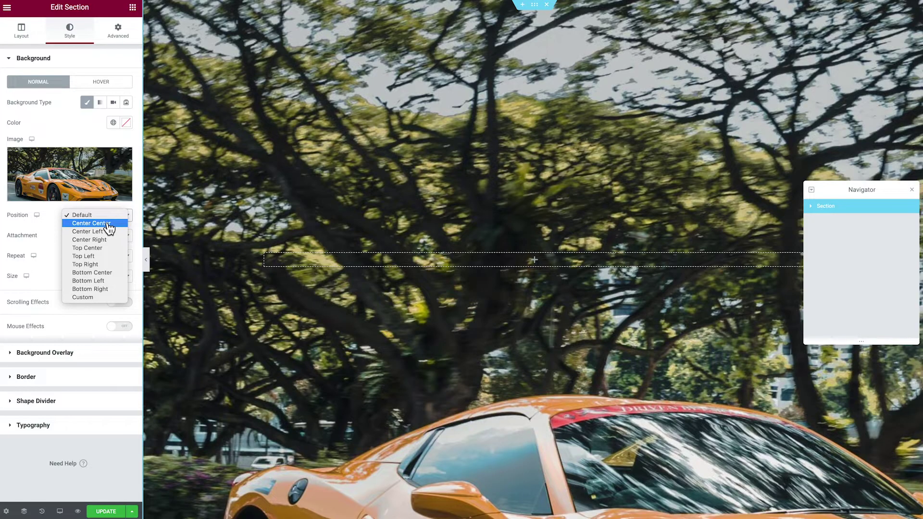
left_click(108, 224)
left_click(95, 275)
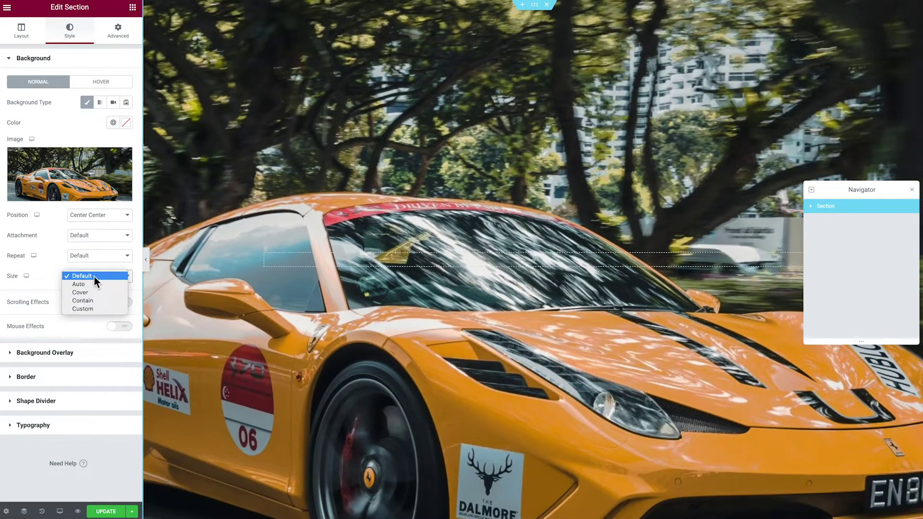
left_click(101, 292)
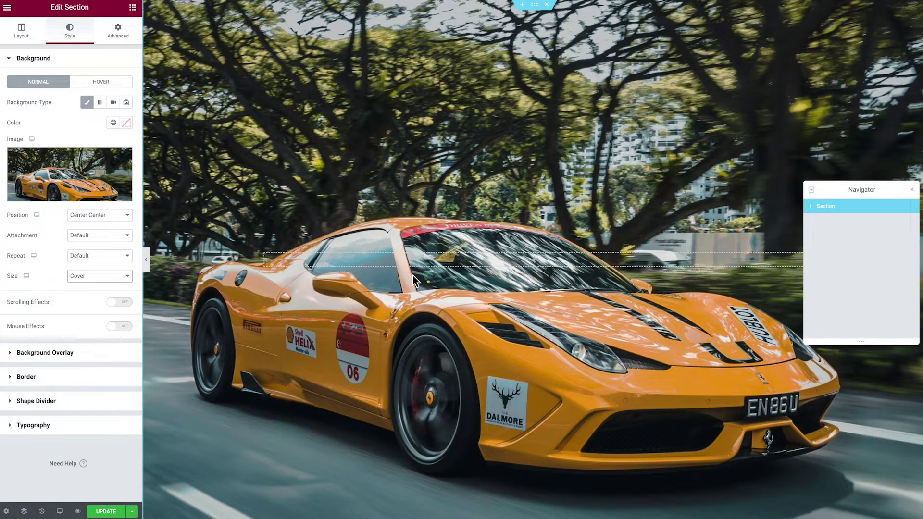
scroll(539, 243, "down", 2)
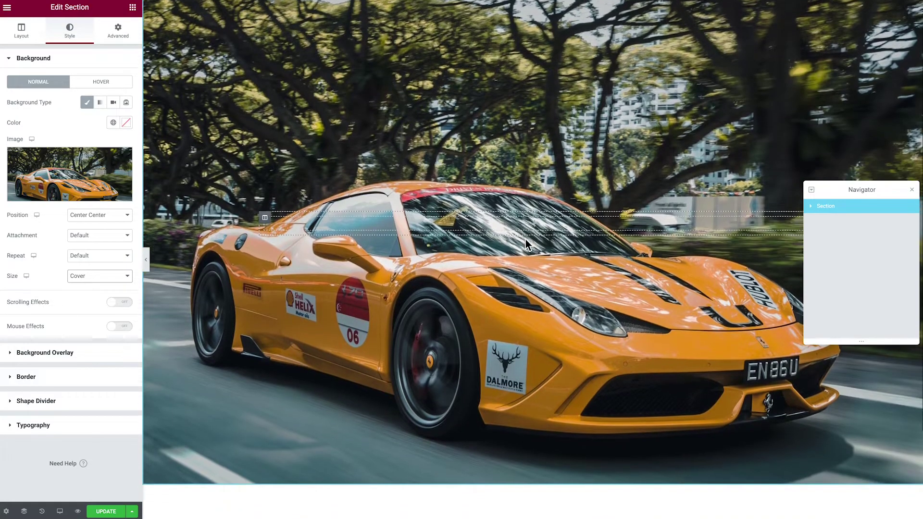
scroll(525, 240, "up", 2)
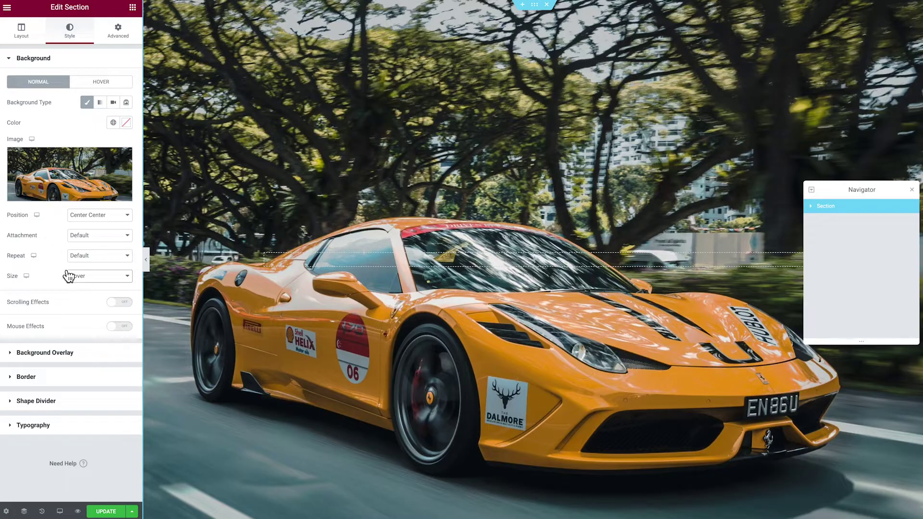
- Enable a Scale Up background scrolling effect at speed 2 over viewport 20–80%
left_click(118, 304)
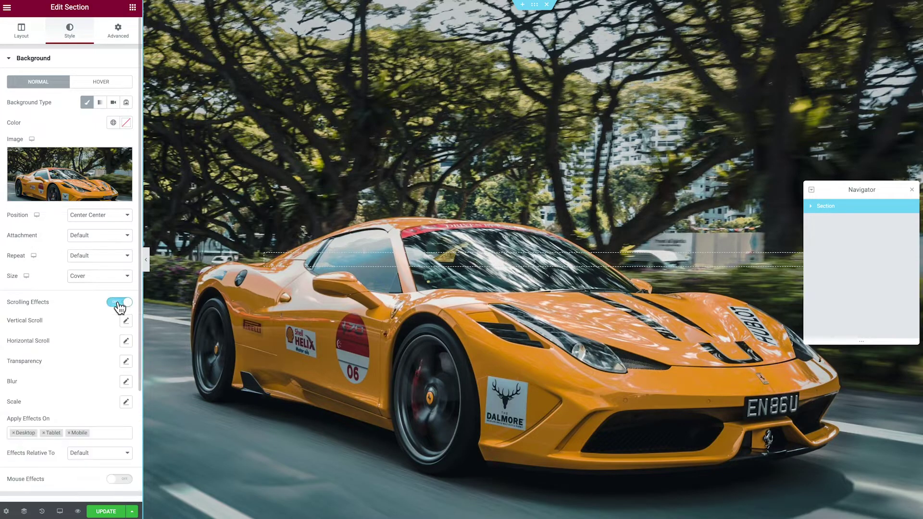
left_click(126, 402)
scroll(103, 391, "down", 2)
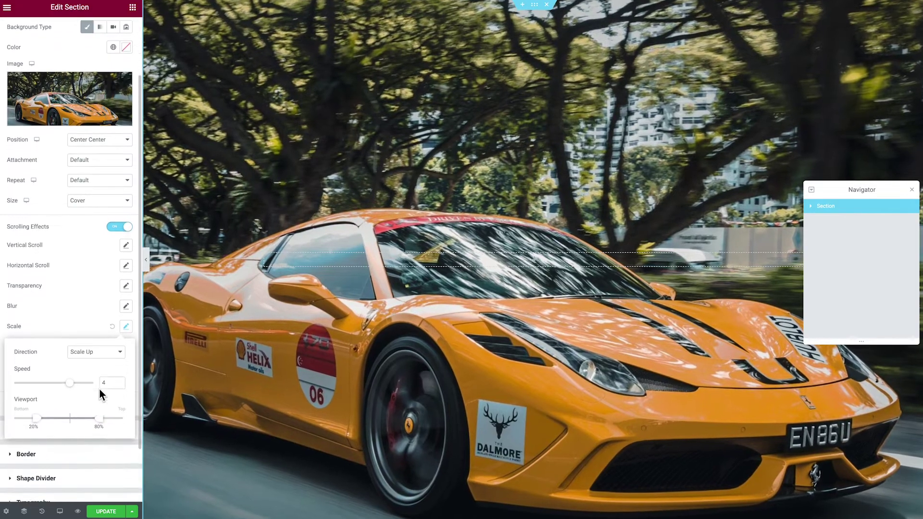
left_click_drag(70, 383, 62, 383)
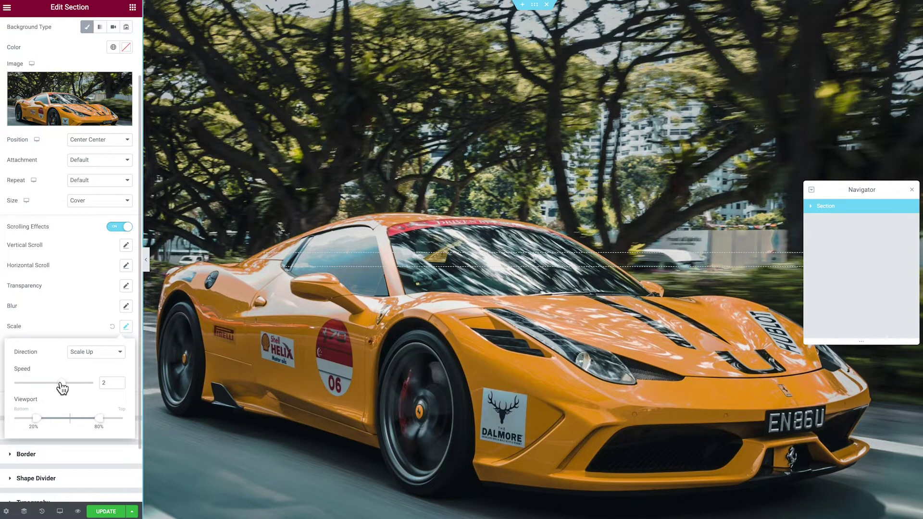
mouse_move(61, 383)
left_mouse_down()
mouse_move(70, 383)
mouse_move(61, 388)
left_mouse_up()
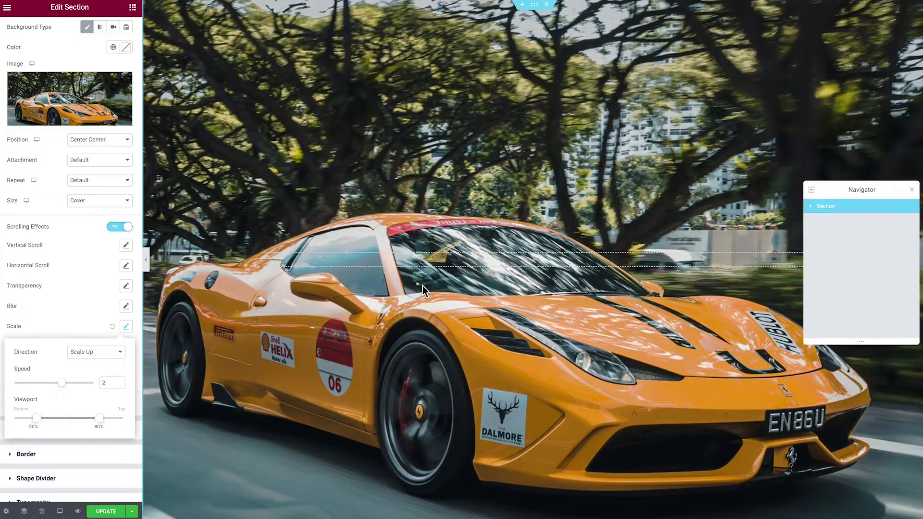
scroll(422, 289, "down", 2)
scroll(423, 289, "down", 2)
scroll(422, 289, "up", 3)
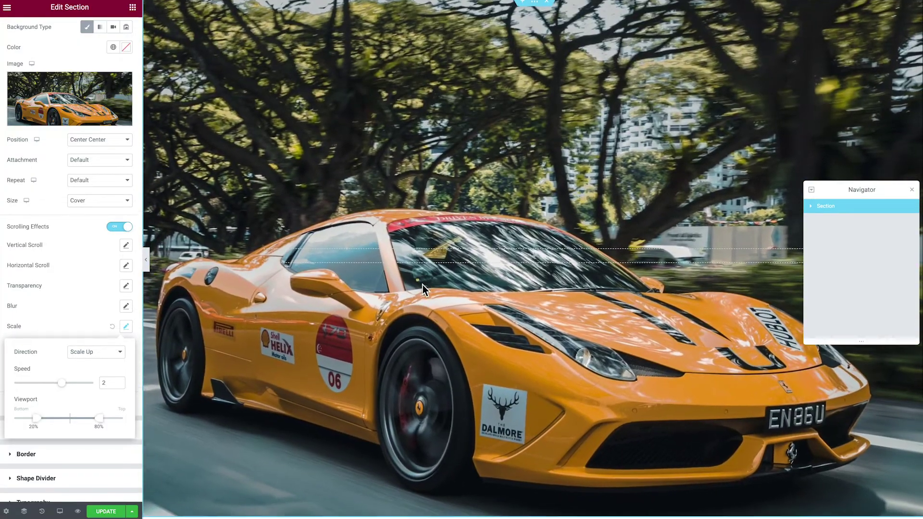
scroll(423, 289, "down", 2)
scroll(422, 289, "up", 3)
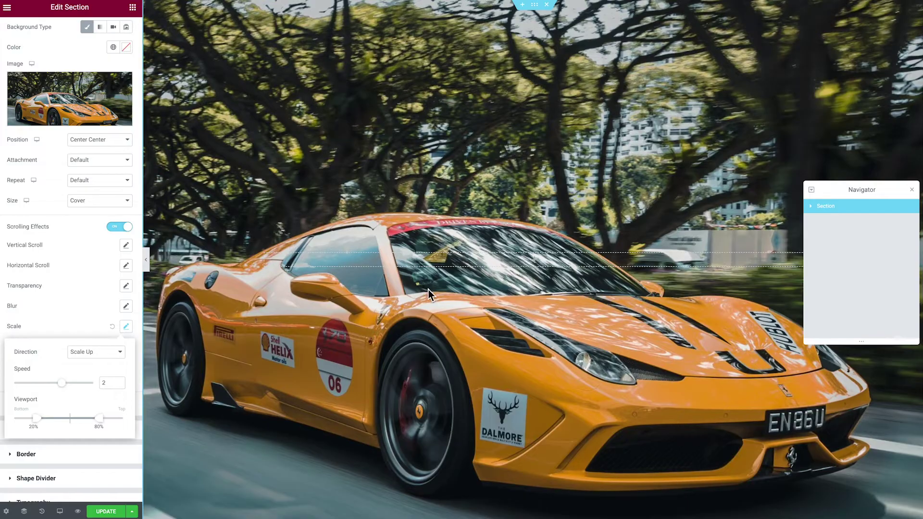
scroll(445, 223, "down", 1)
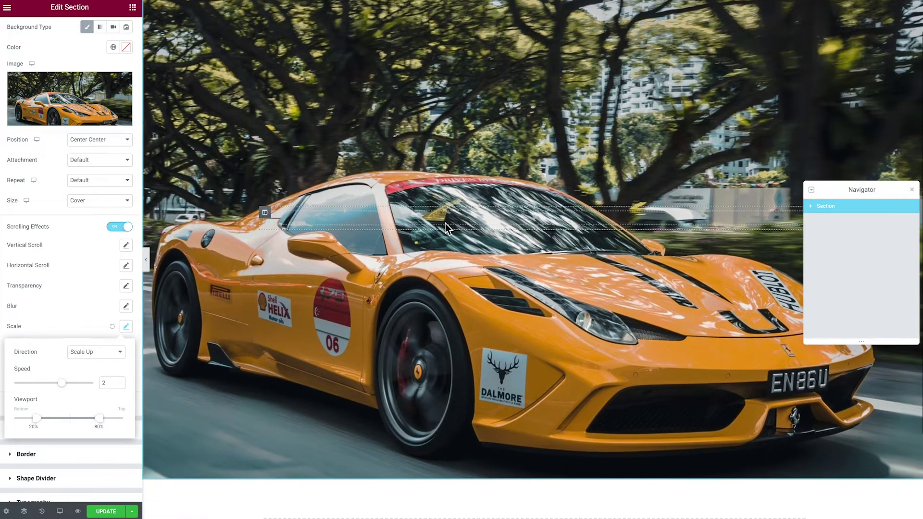
scroll(445, 223, "up", 2)
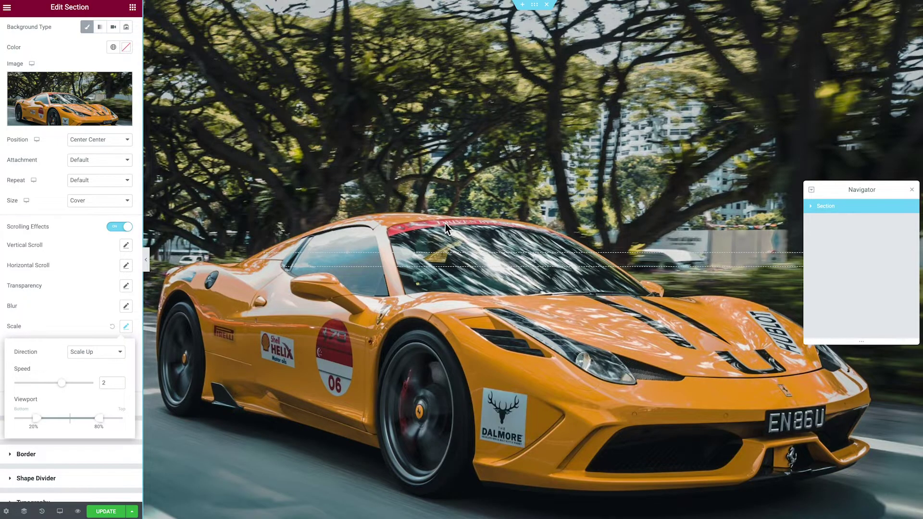
scroll(445, 223, "down", 3)
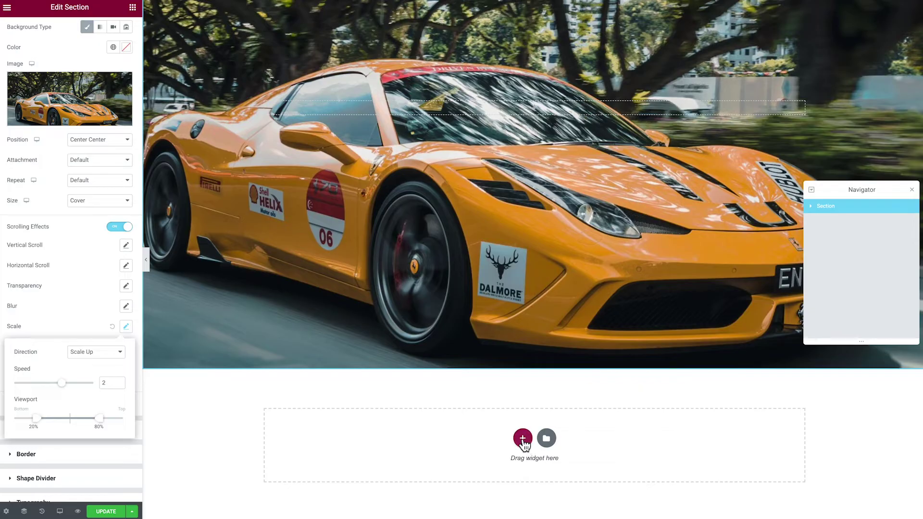
- Add a one-column section below the car section with a Min Height of 100 vh
left_click(523, 438)
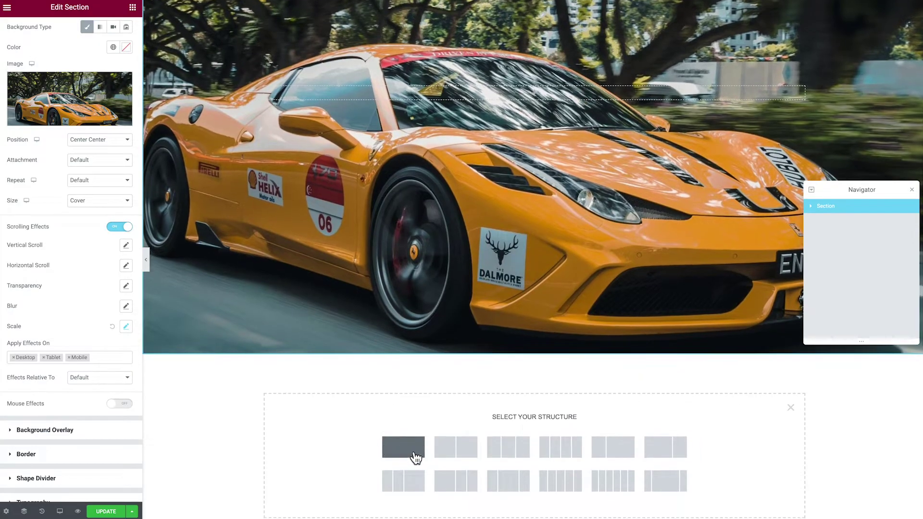
left_click(406, 450)
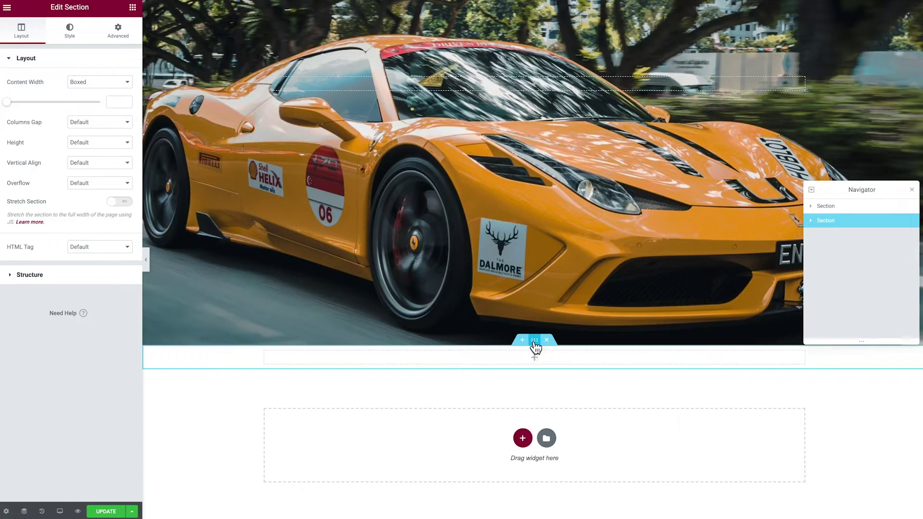
left_click(89, 143)
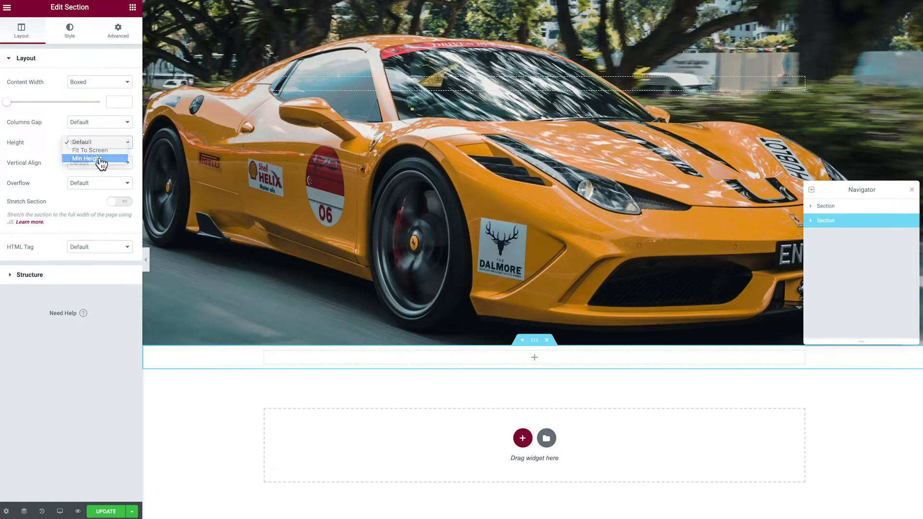
left_click(100, 159)
double_click(120, 173)
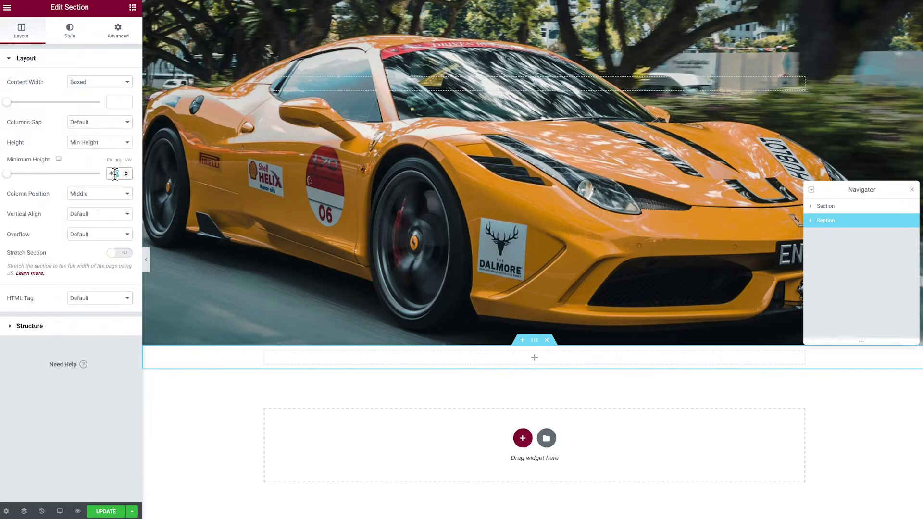
type("100")
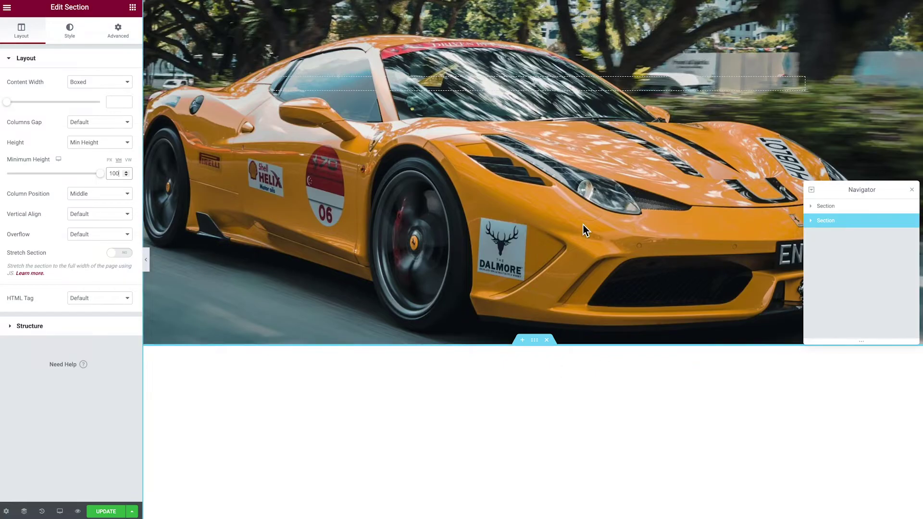
scroll(582, 230, "down", 5)
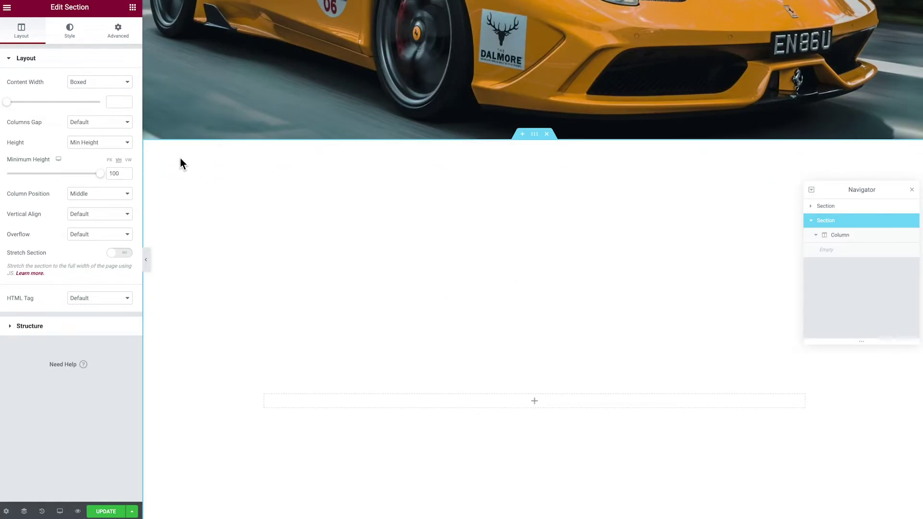
- Give the new section a Classic background colour of bright yellow #FFB400
left_click(68, 30)
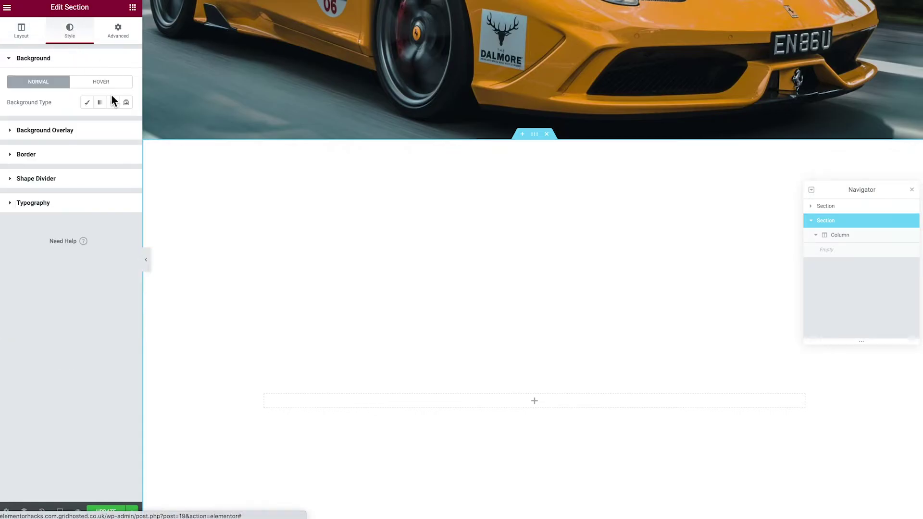
left_click(87, 103)
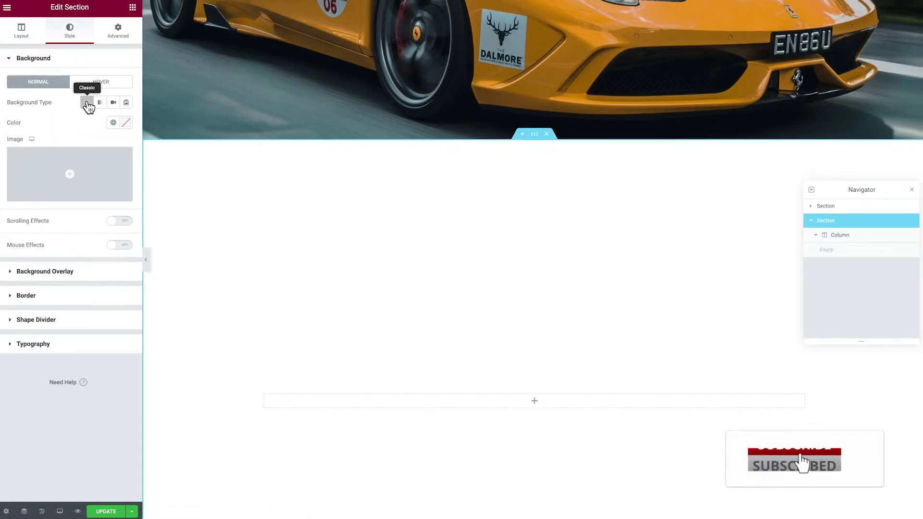
left_click(126, 124)
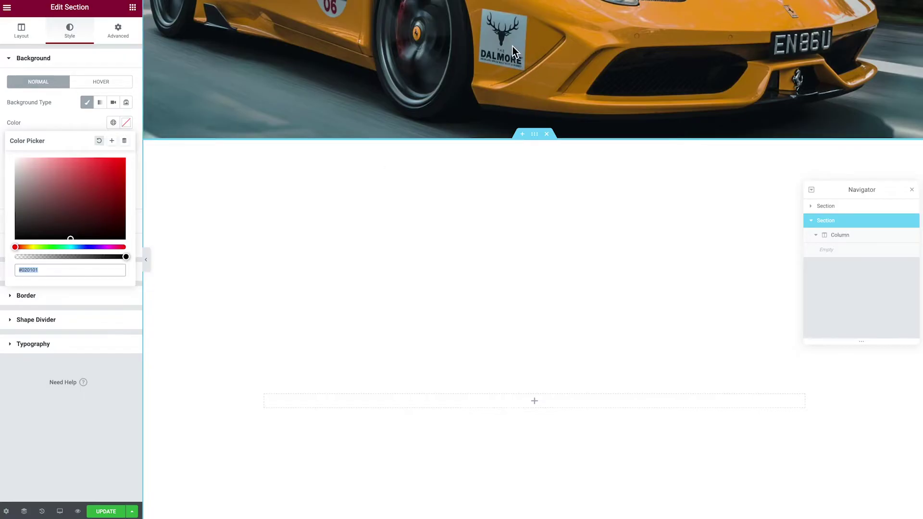
left_click(31, 247)
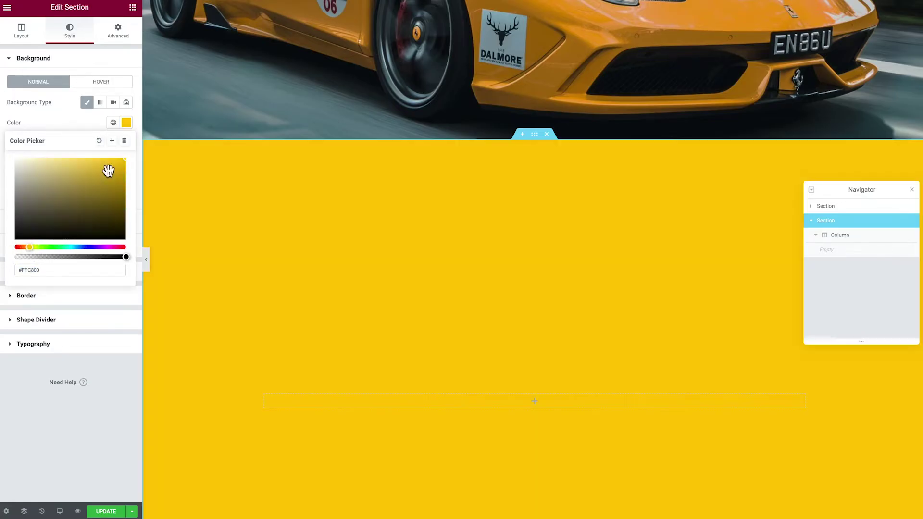
left_click_drag(42, 248, 27, 250)
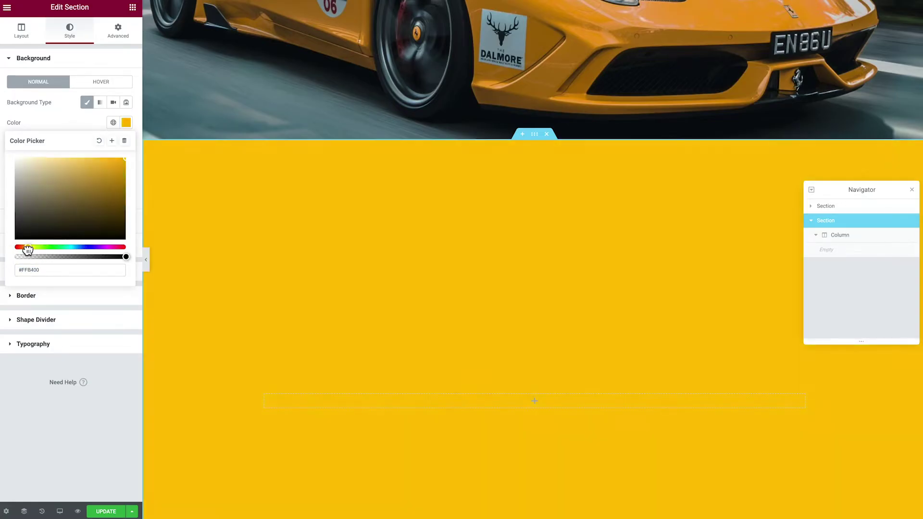
scroll(490, 277, "up", 3)
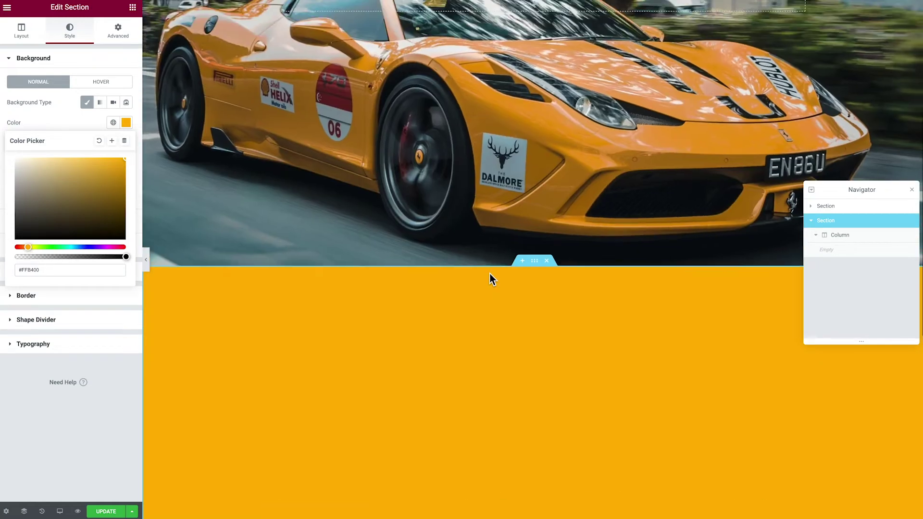
scroll(490, 278, "down", 2)
scroll(490, 277, "down", 3)
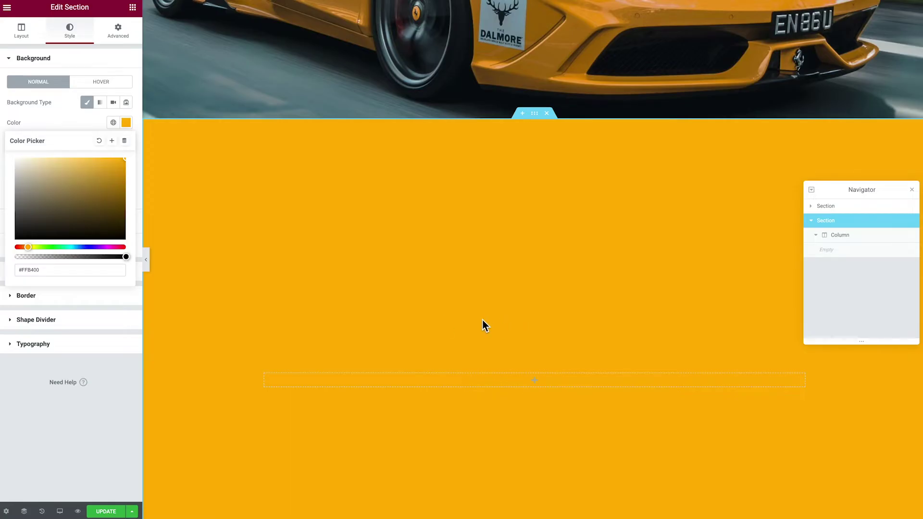
left_click(133, 7)
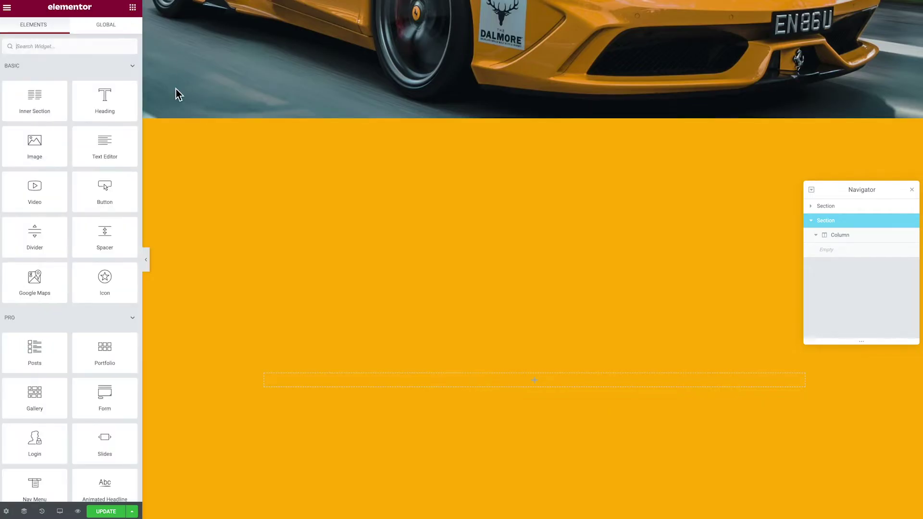
- Drag a Heading and a Text Editor widget into the yellow section's column
left_click_drag(104, 101, 456, 363)
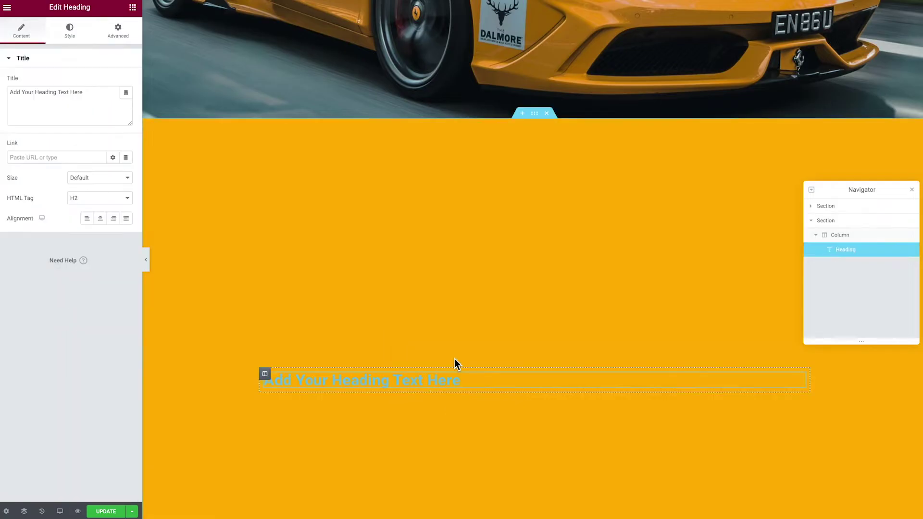
scroll(457, 355, "down", 1)
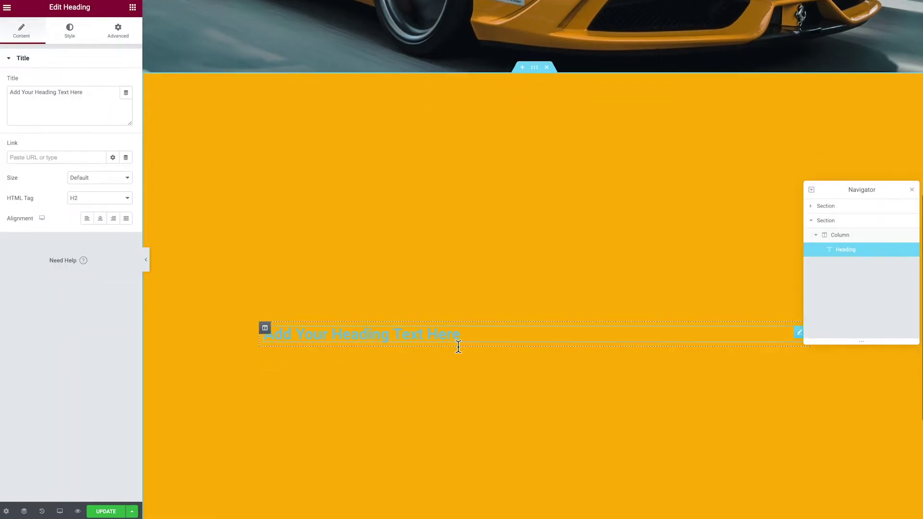
left_click(133, 6)
left_click_drag(103, 146, 338, 342)
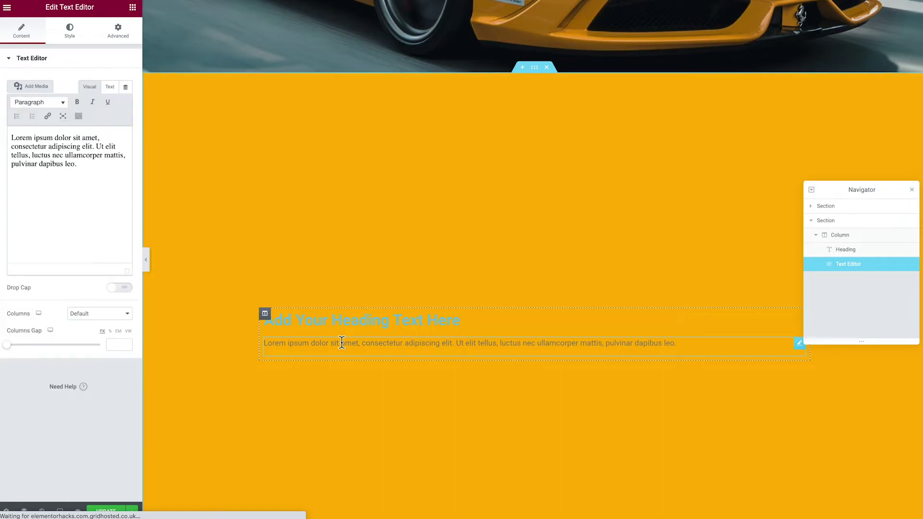
- Replace the placeholders with the copied 'Look at me stick' heading and lorem ipsum text
right_click(379, 321)
left_click(417, 460)
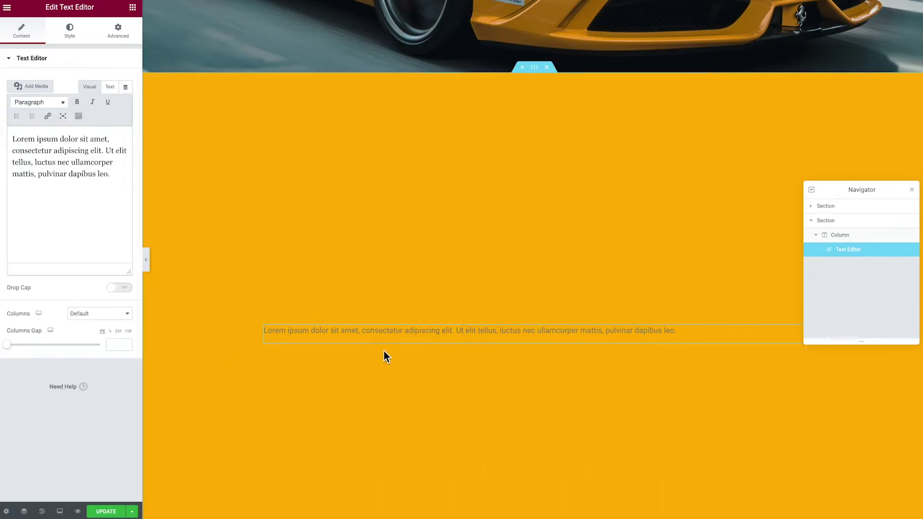
right_click(364, 324)
left_click(392, 462)
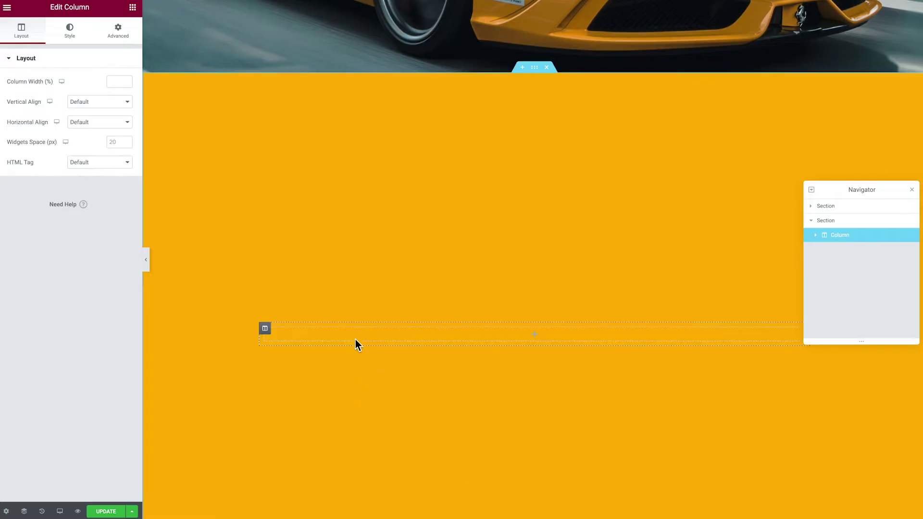
right_click(352, 333)
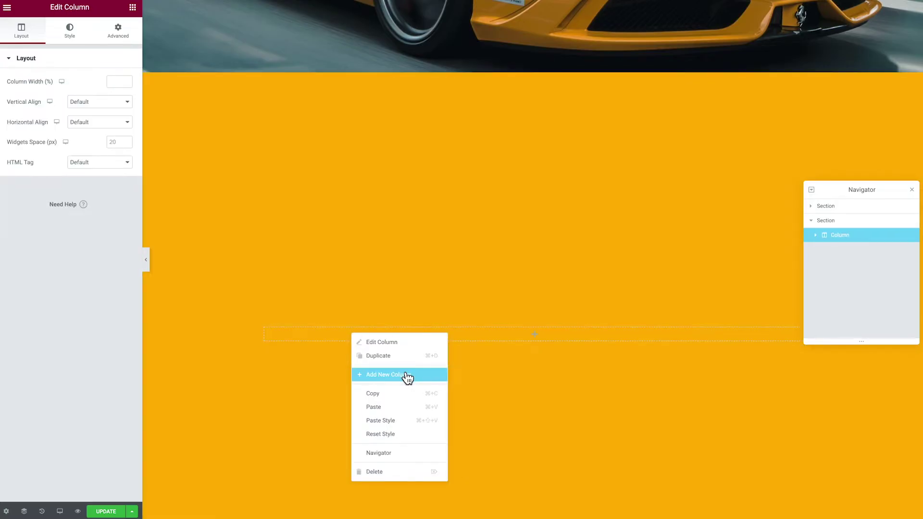
left_click(396, 407)
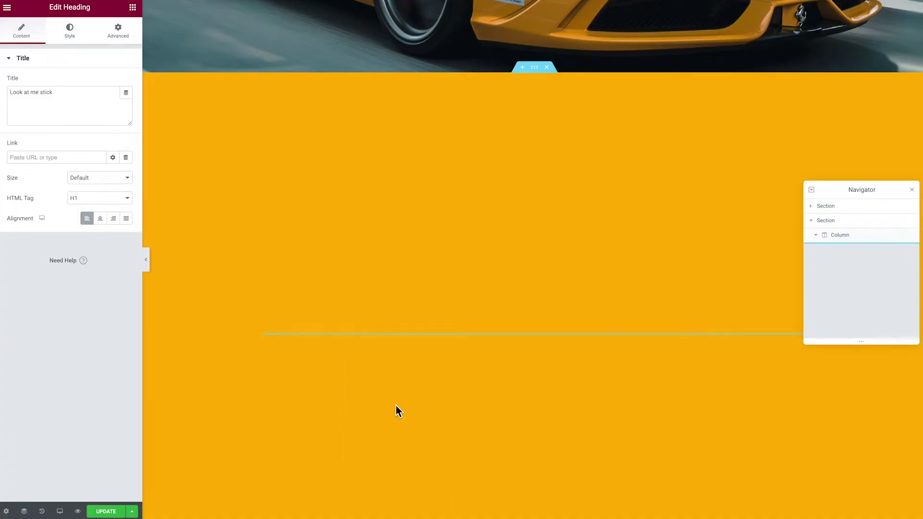
right_click(381, 338)
left_click(415, 393)
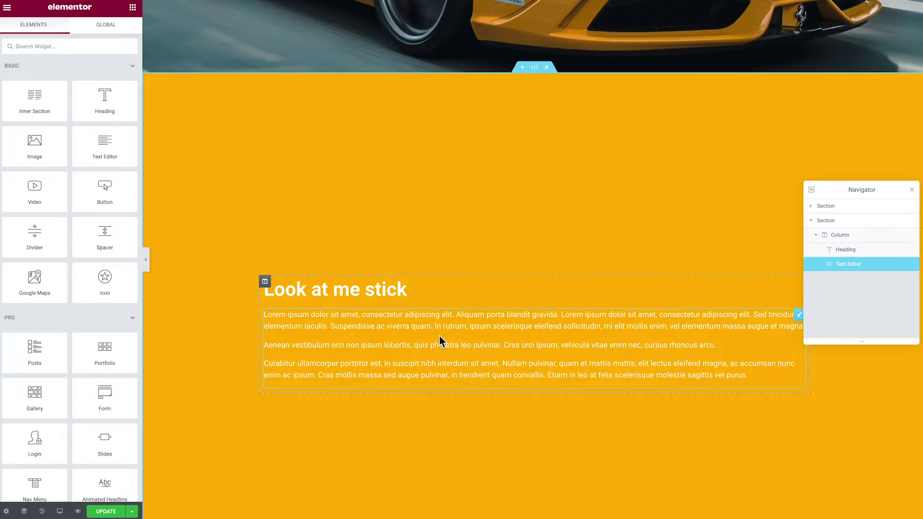
- Insert a three-column inner section with 16/66/16 column widths
left_click_drag(43, 113, 315, 281)
right_click(542, 276)
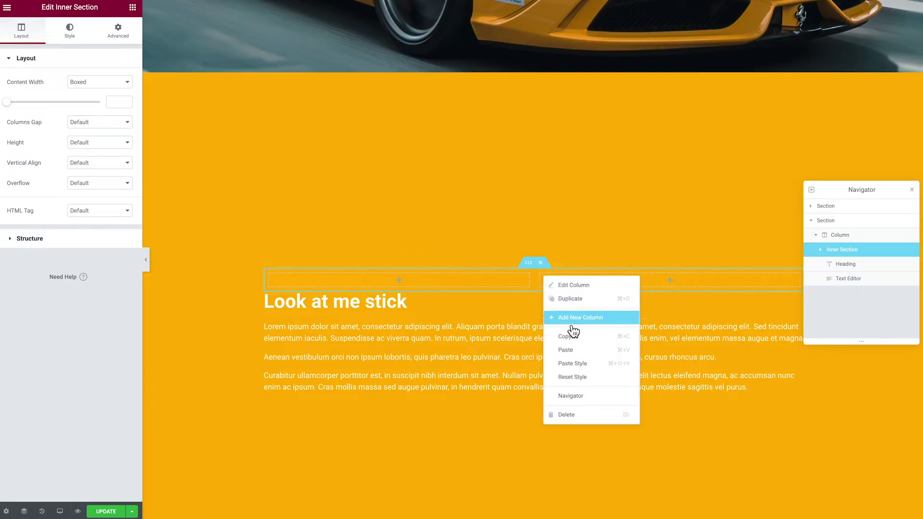
left_click(580, 318)
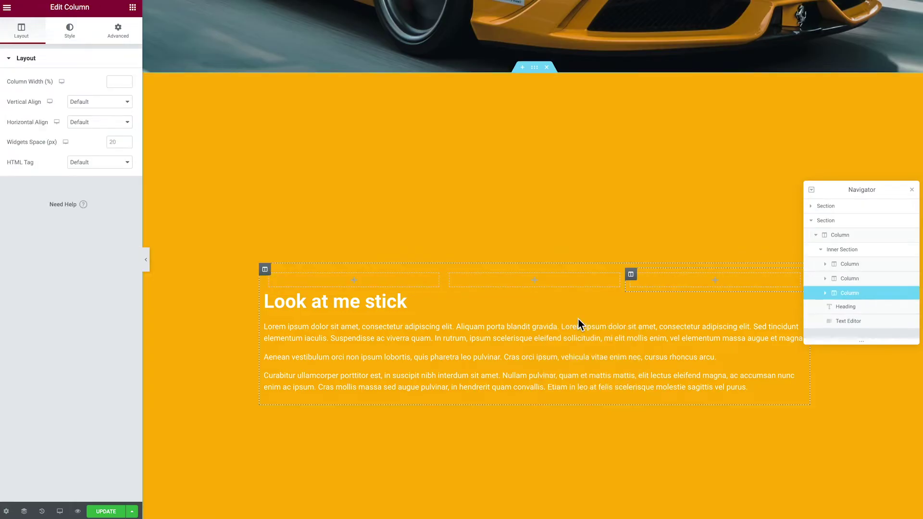
left_click(513, 268)
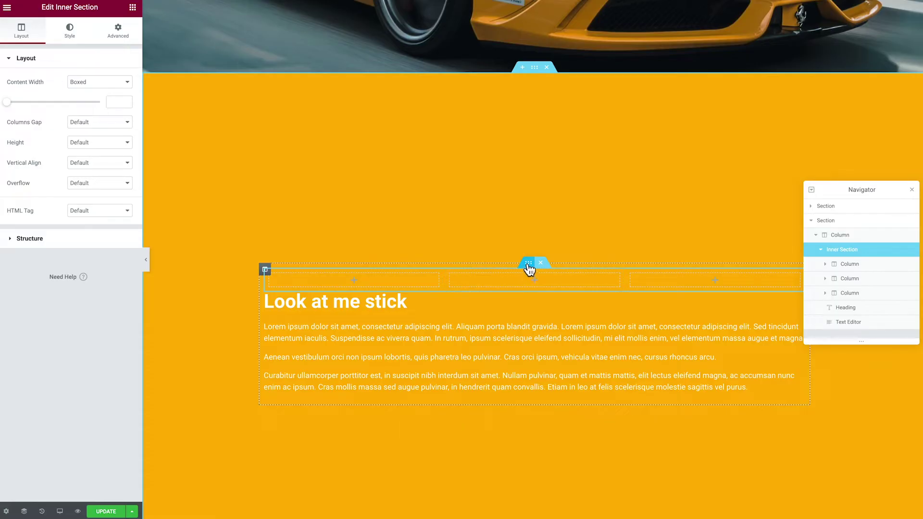
left_click(57, 240)
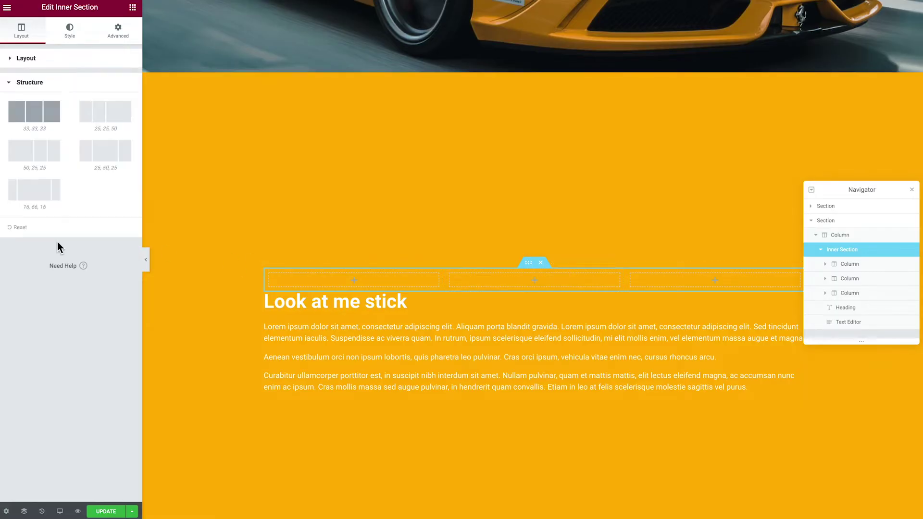
left_click(28, 192)
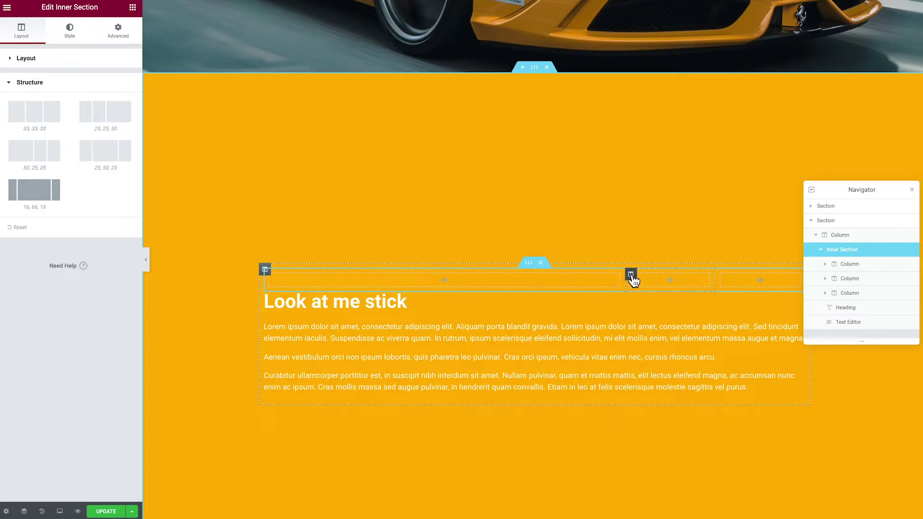
- Centre the wide column and move the heading and text widgets into it
left_click_drag(631, 274, 279, 277)
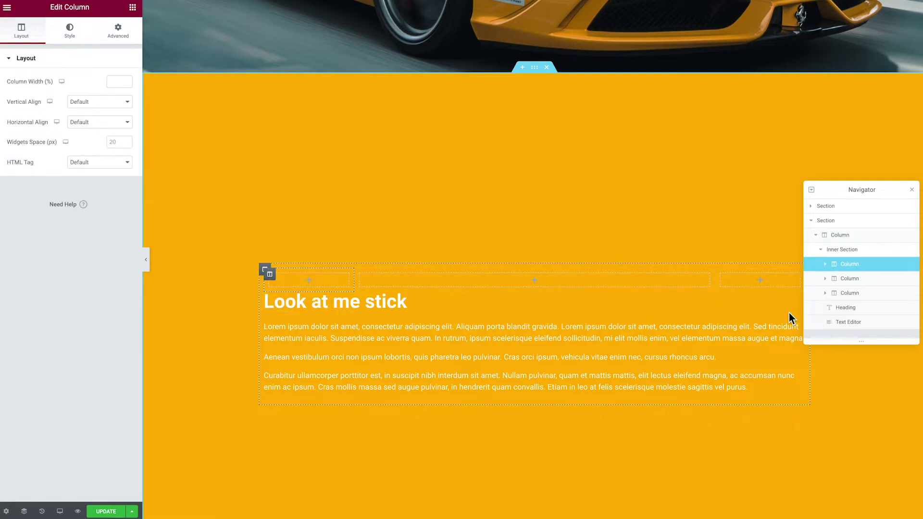
left_click_drag(799, 294, 537, 292)
left_click_drag(799, 321, 447, 344)
scroll(462, 329, "down", 1)
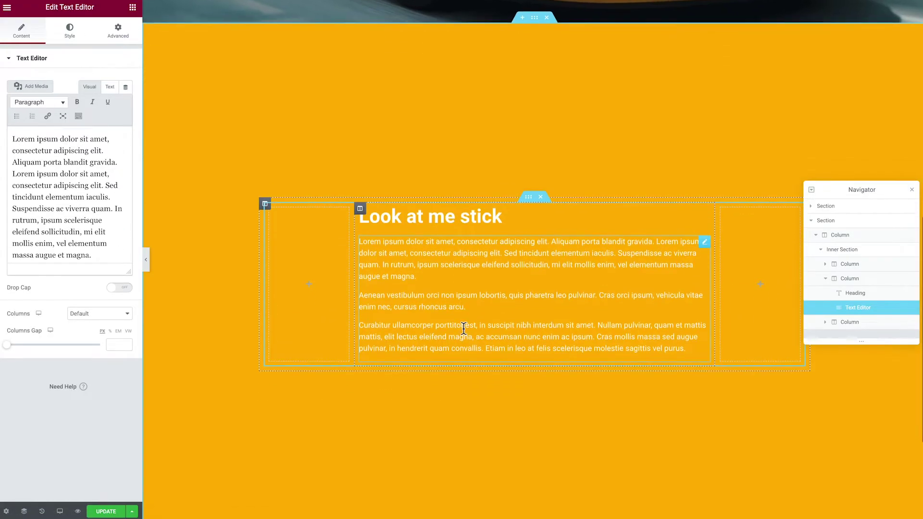
scroll(463, 329, "up", 1)
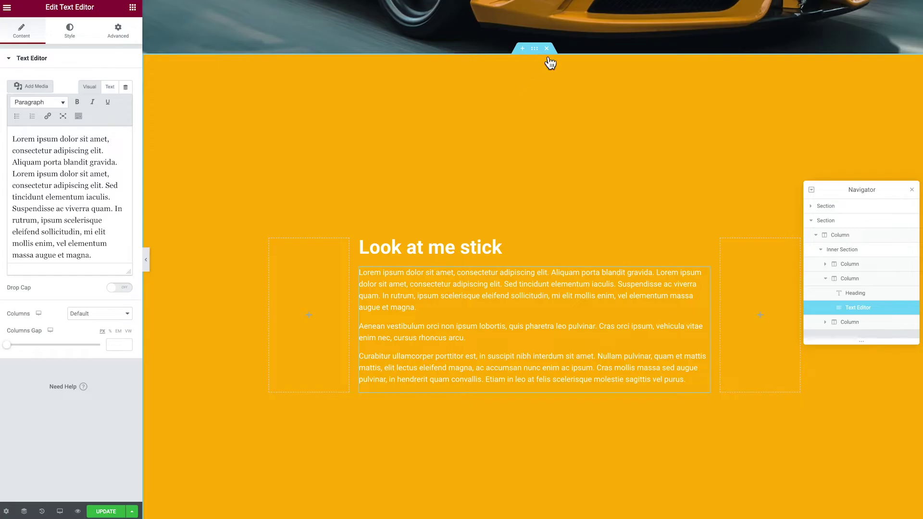
- Set the yellow section's padding to 2 em top and bottom, 0 left and right
left_click(535, 50)
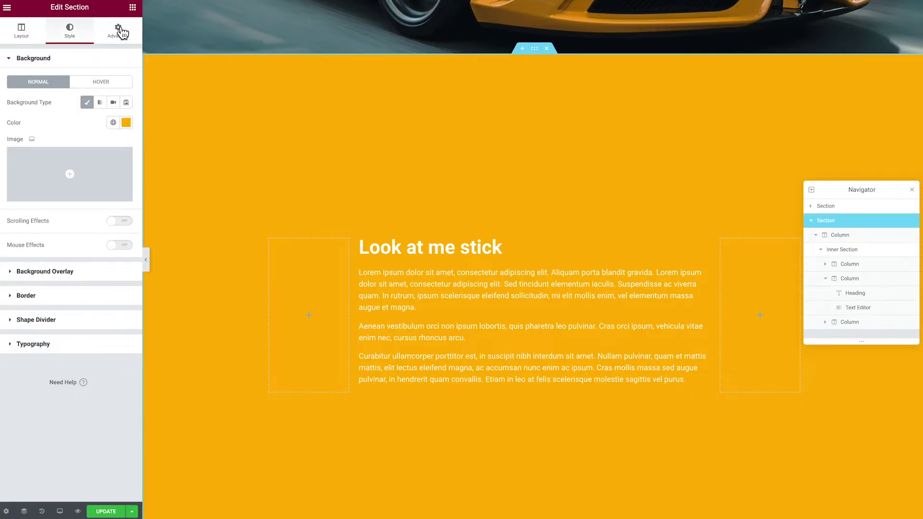
left_click(119, 29)
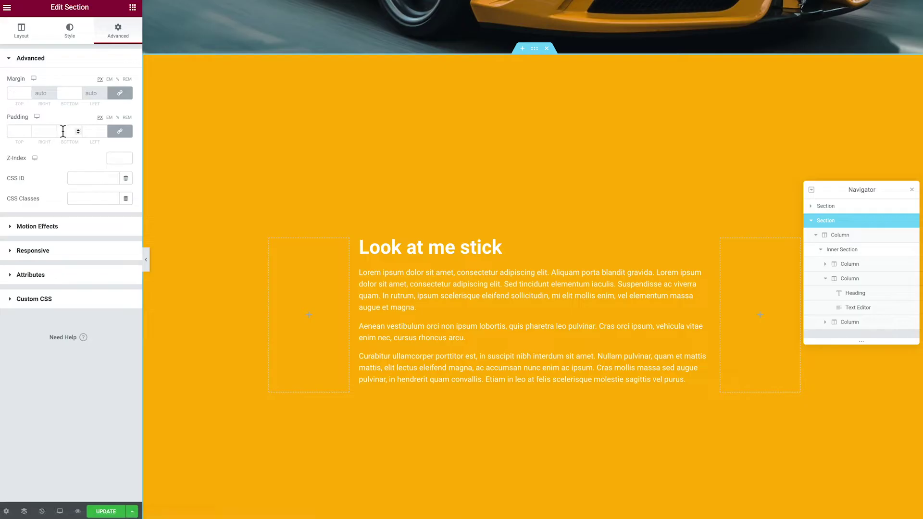
left_click(110, 117)
left_click(17, 131)
type("2")
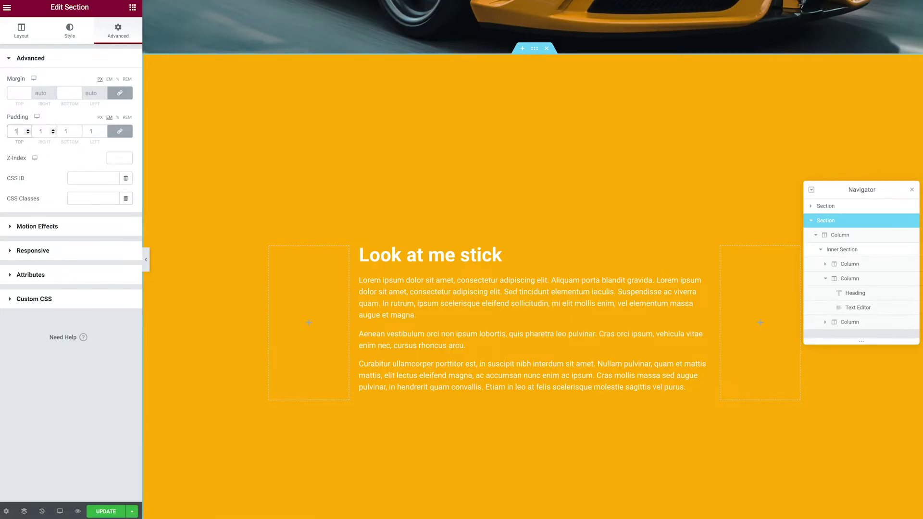
double_click(44, 132)
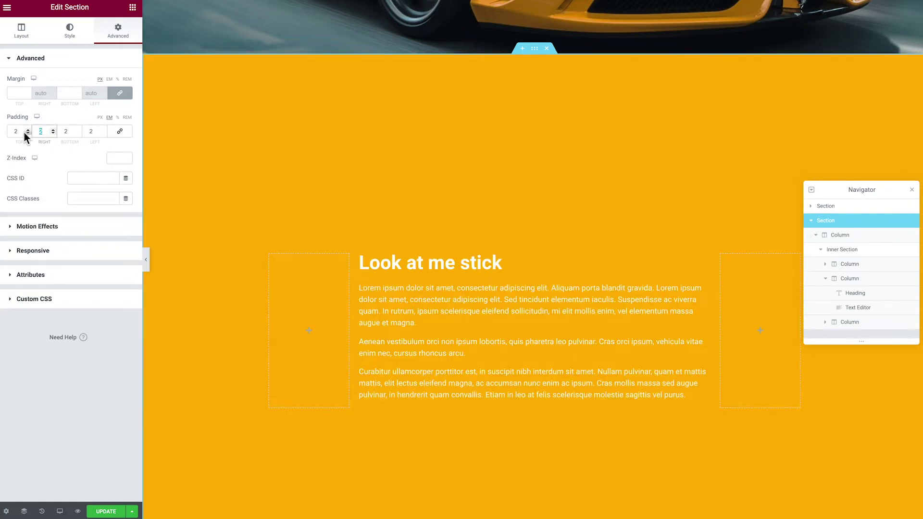
type("0")
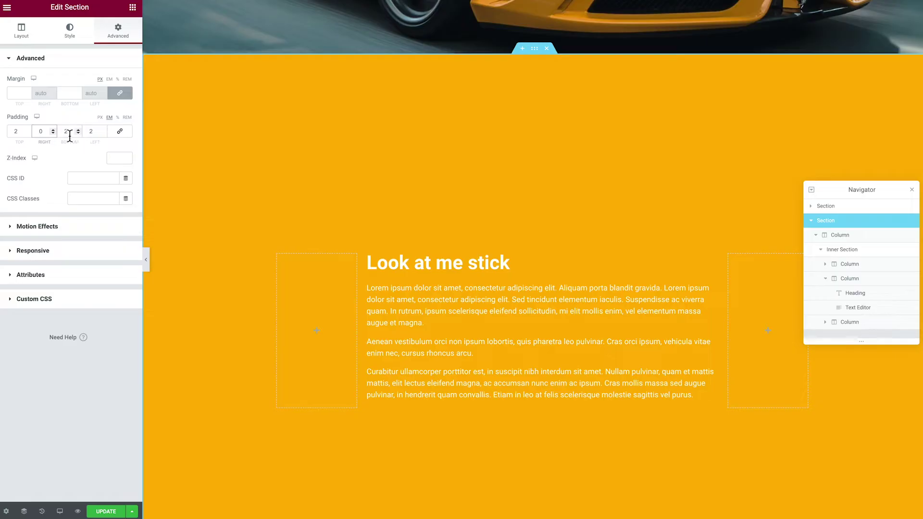
double_click(92, 132)
type("0")
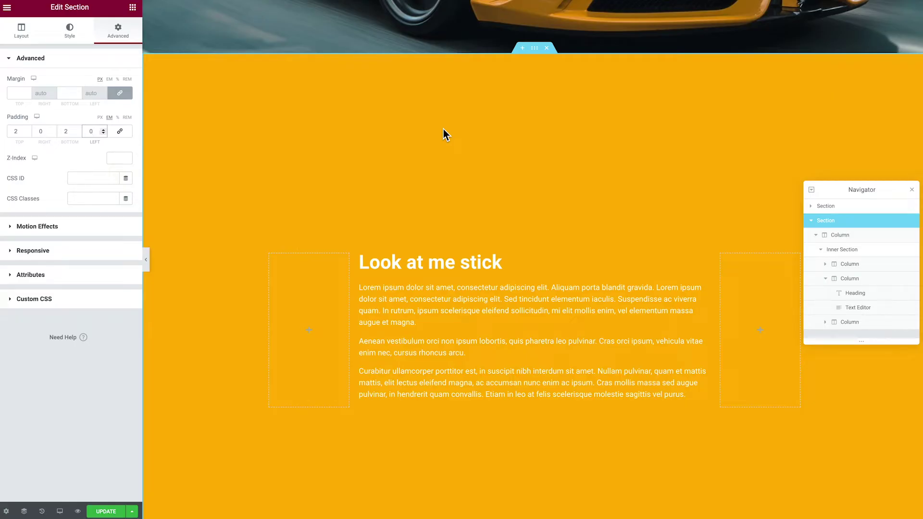
scroll(447, 139, "down", 1)
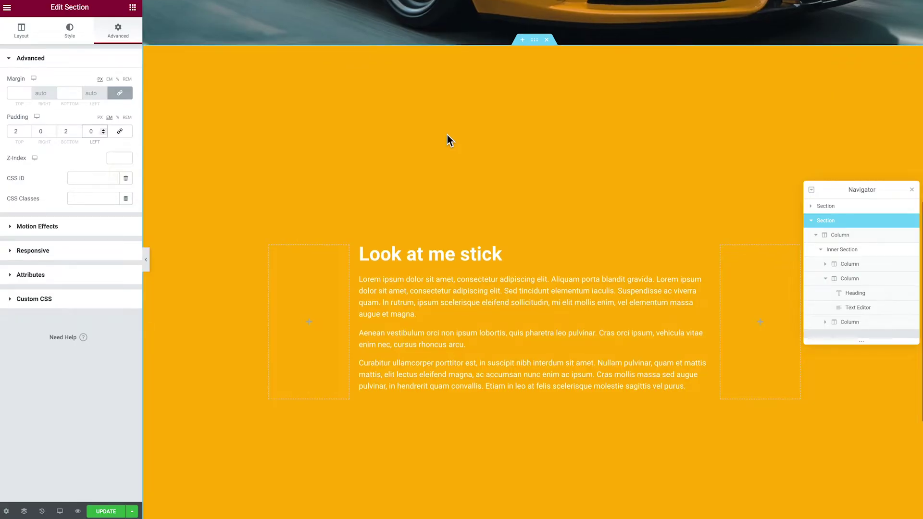
- Copy the car image section and paste it into the empty section below the yellow text section
scroll(446, 134, "up", 1)
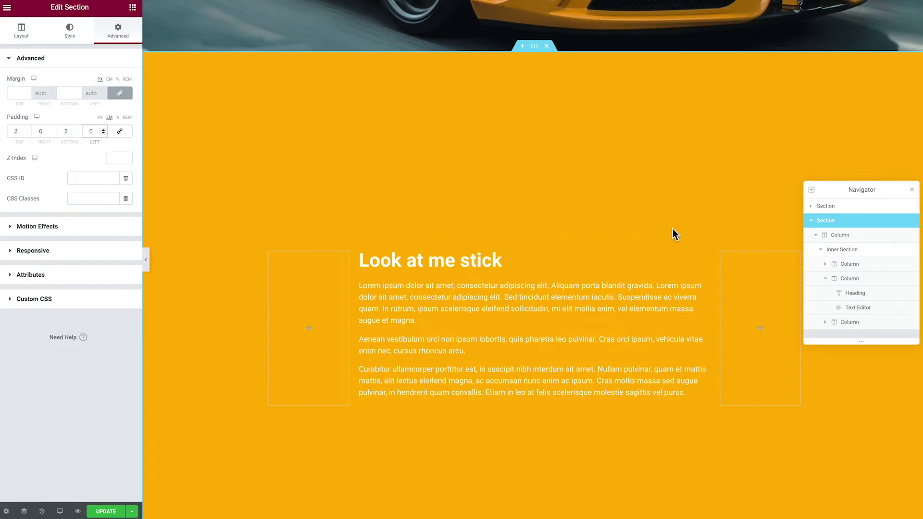
scroll(596, 199, "up", 10)
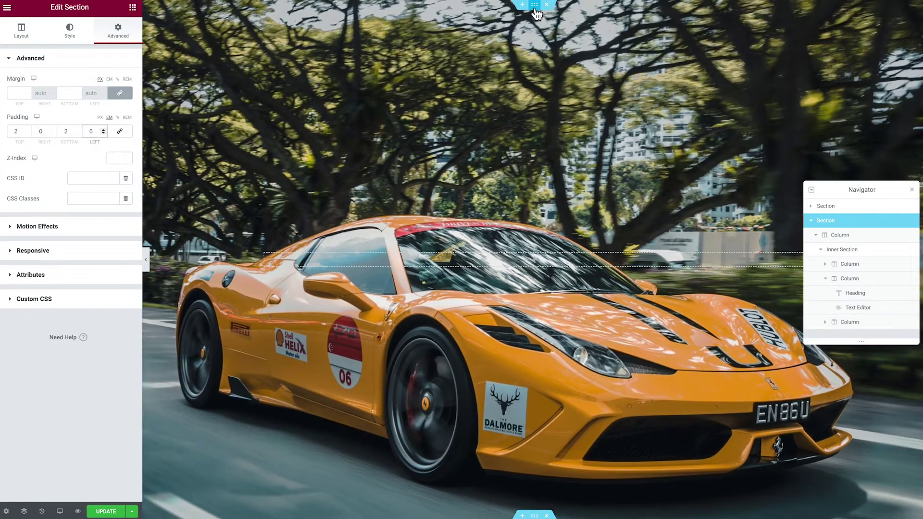
right_click(534, 7)
left_click(567, 46)
scroll(516, 94, "down", 15)
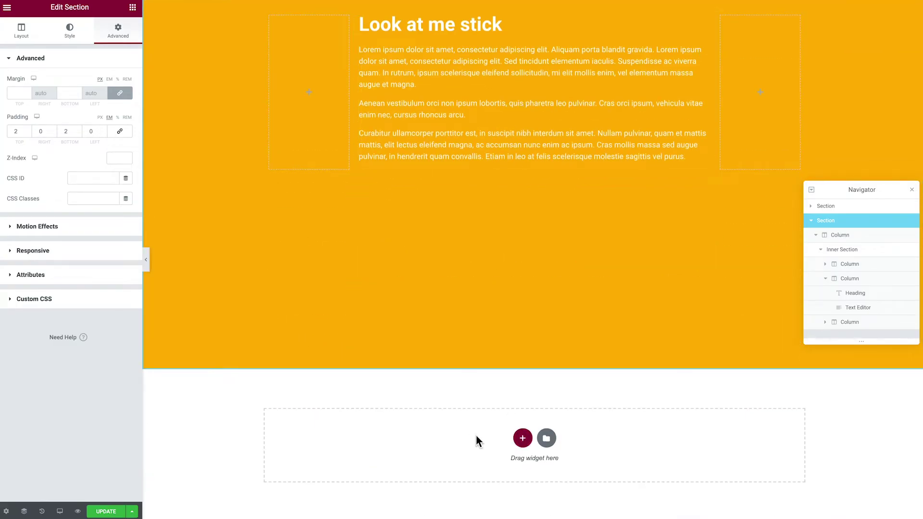
right_click(490, 438)
left_click(489, 446)
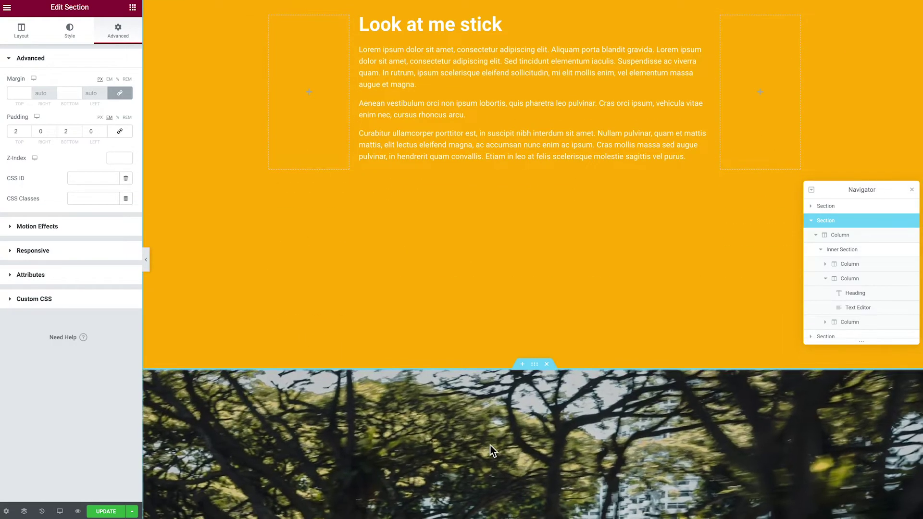
- Set the pasted section's background image to the blue car photo
scroll(532, 225, "down", 4)
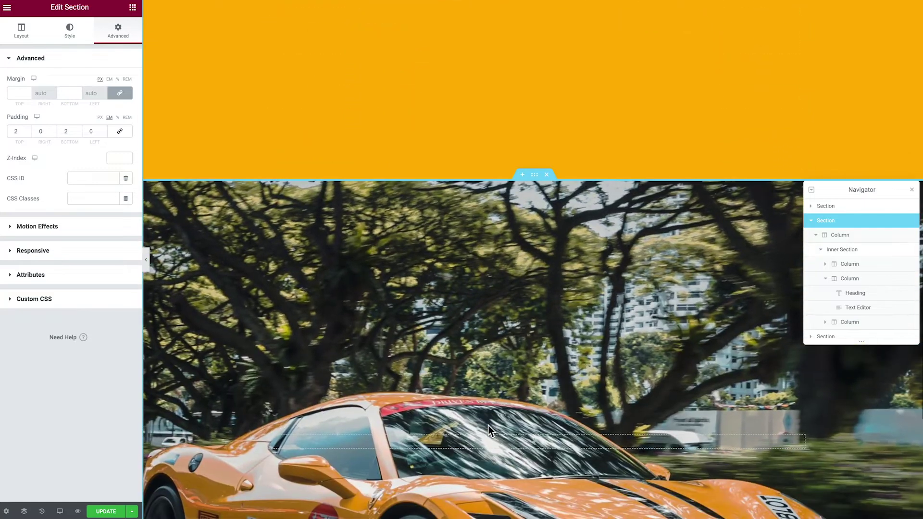
left_click(524, 180)
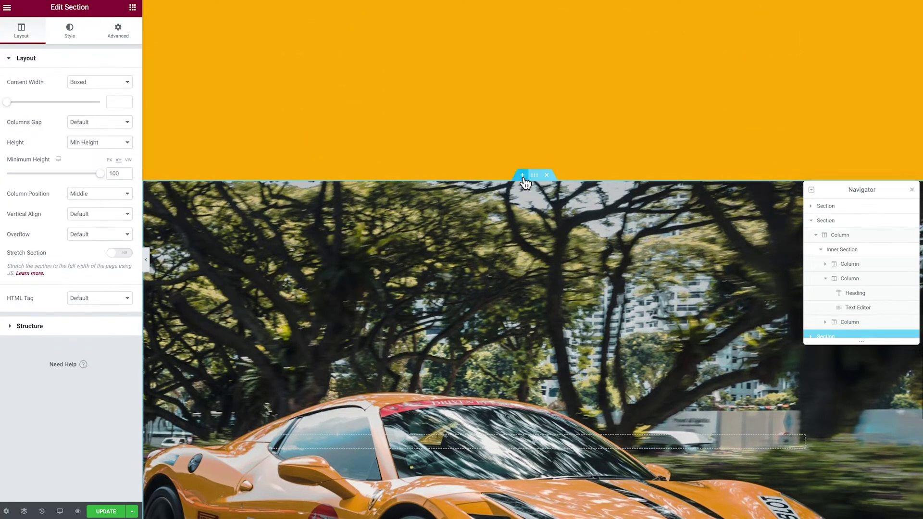
left_click(69, 30)
left_click(84, 179)
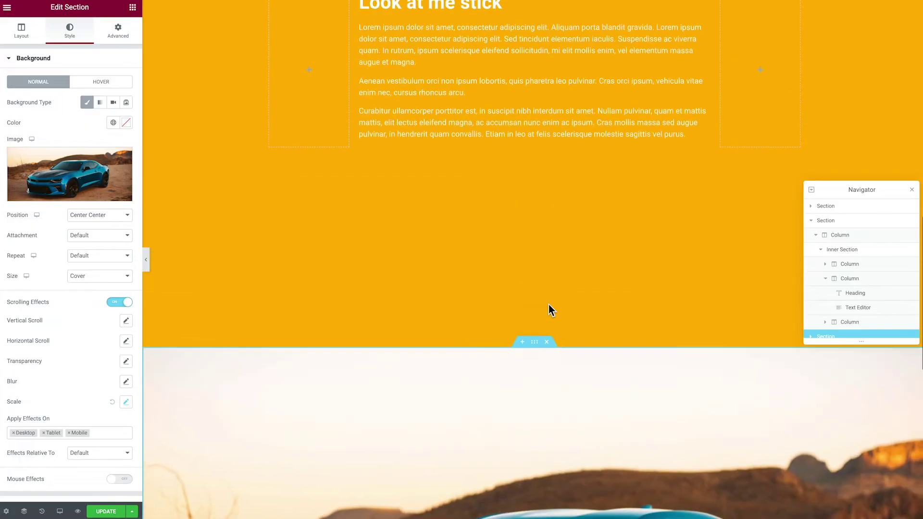
- Copy the yellow text section and paste it into the empty section below the blue car
right_click(542, 81)
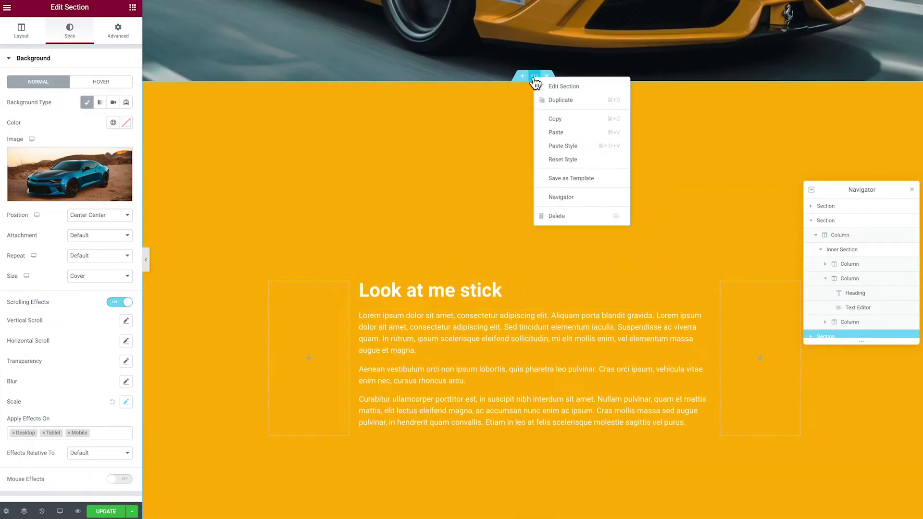
left_click(567, 119)
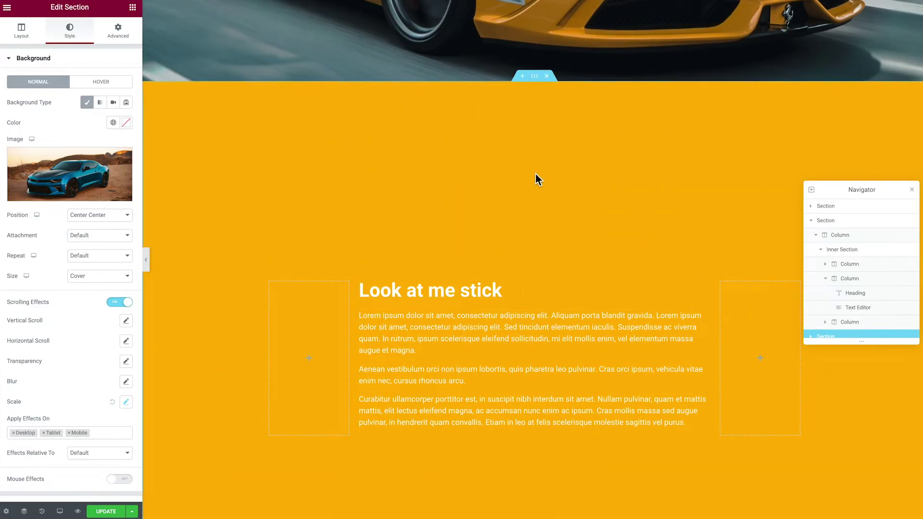
scroll(535, 174, "down", 10)
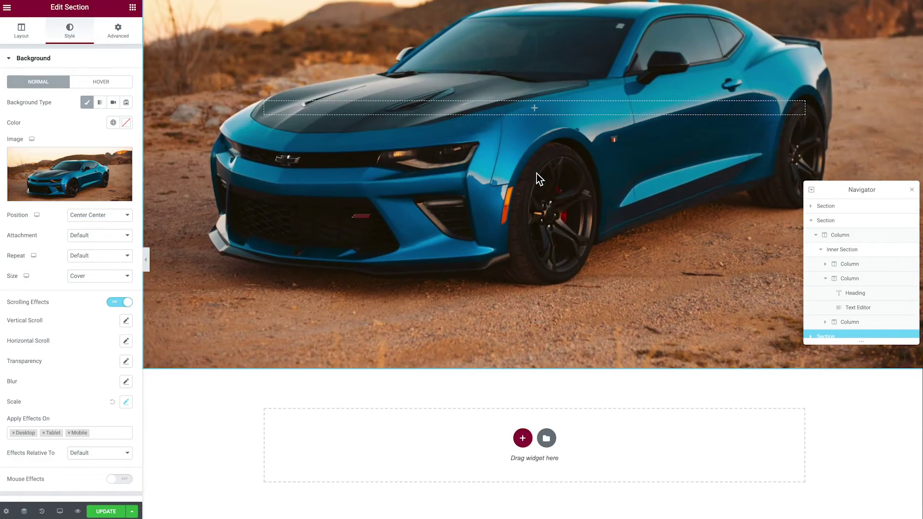
right_click(434, 424)
left_click(481, 440)
scroll(500, 384, "down", 6)
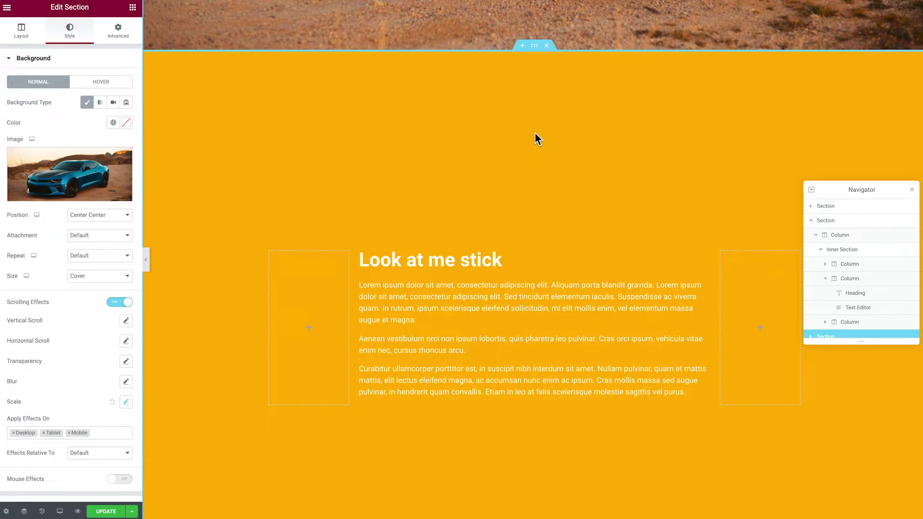
- Change the pasted section's background colour to #FFFFFF
left_click(533, 46)
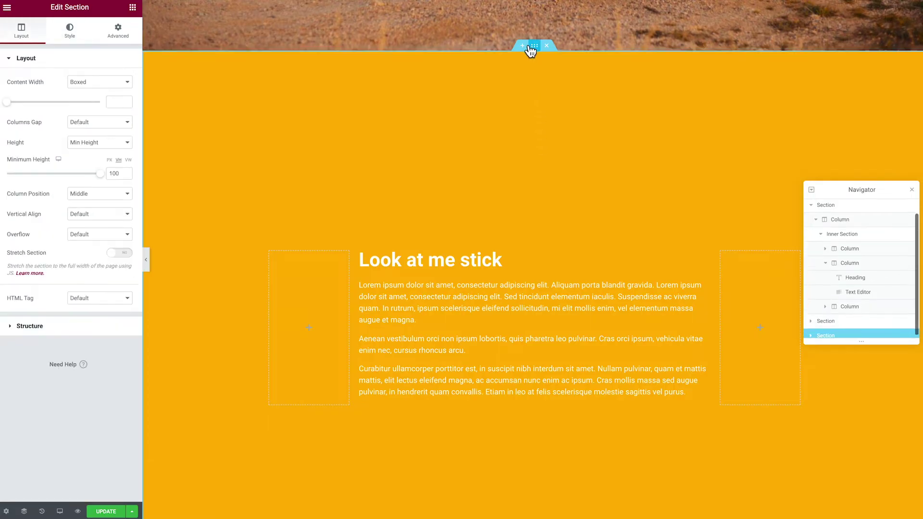
left_click(70, 37)
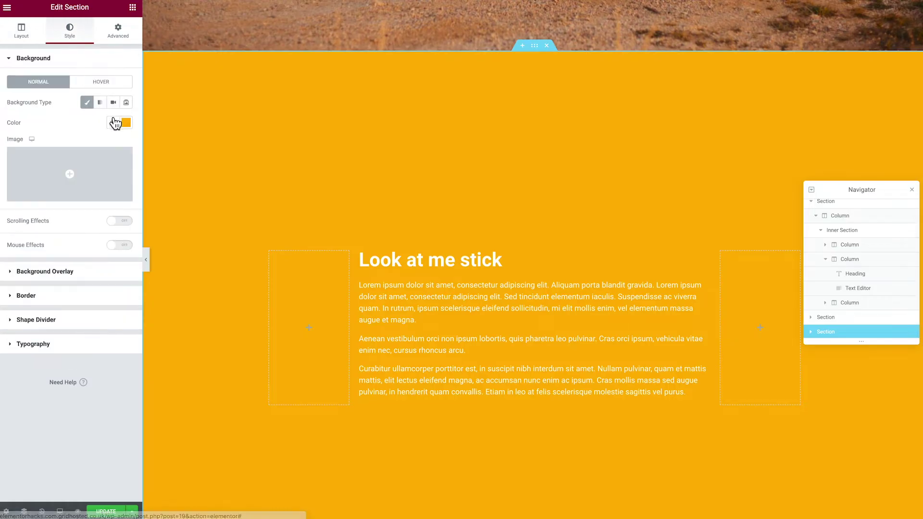
left_click(126, 123)
type("#FFFFFF")
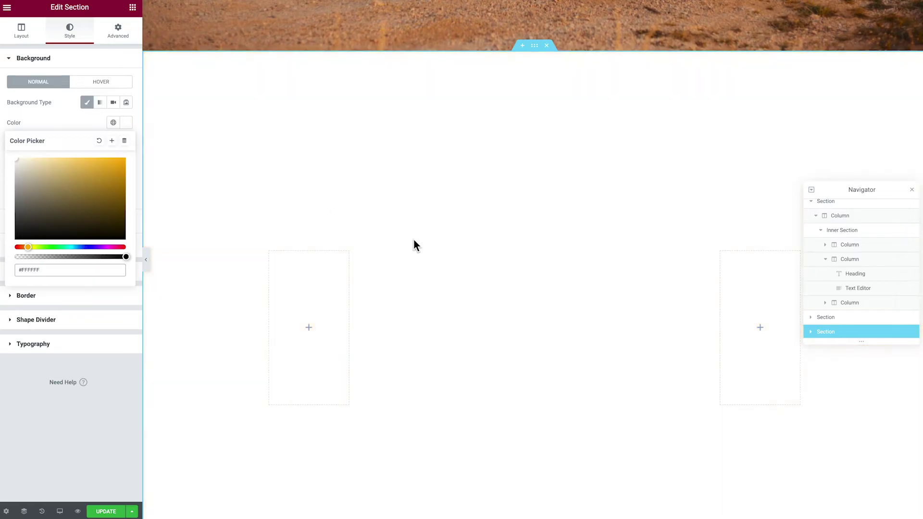
- Make the 'Look at me stick' heading text blue #1B5BC6 and copy that hex value
left_click(419, 260)
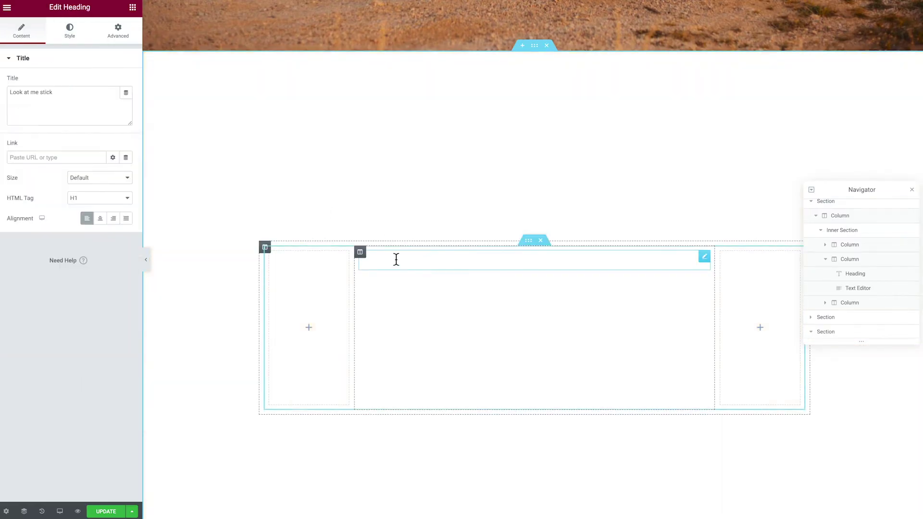
left_click(71, 31)
left_click(126, 82)
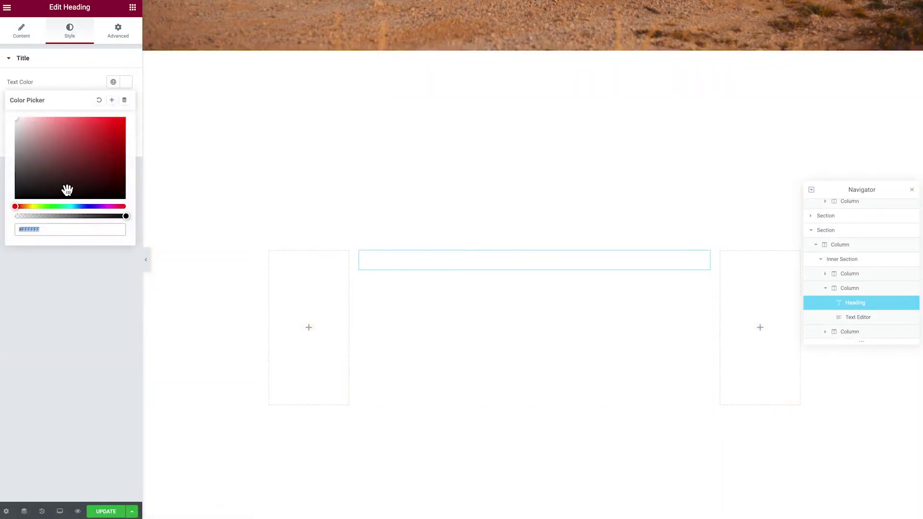
left_click_drag(67, 206, 82, 207)
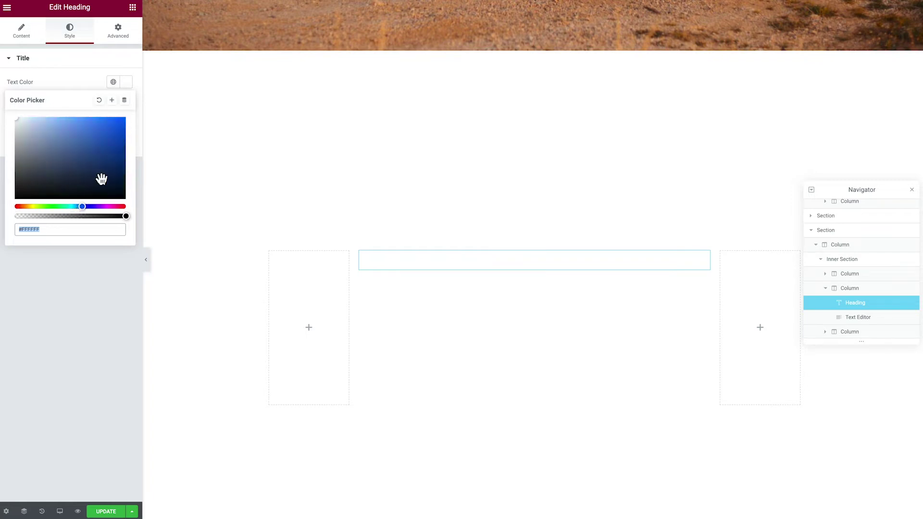
left_click_drag(113, 161, 111, 139)
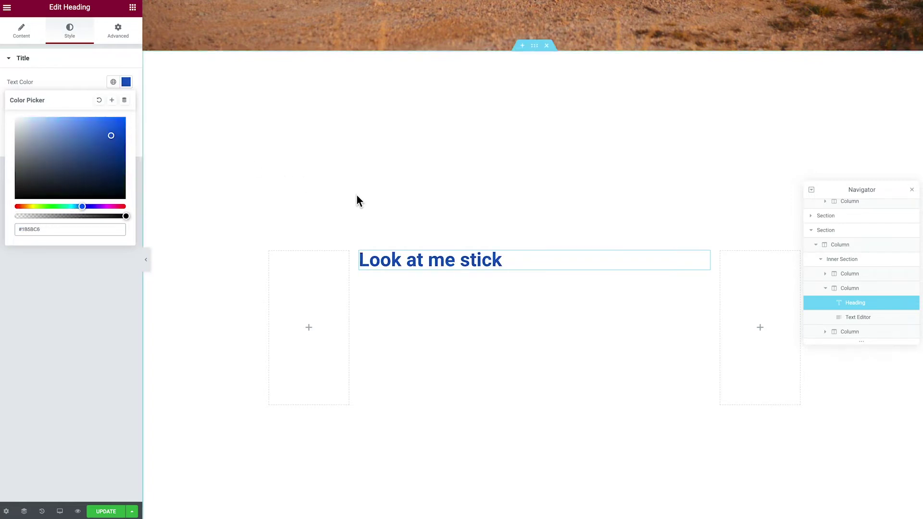
scroll(405, 212, "up", 3)
scroll(478, 239, "up", 4)
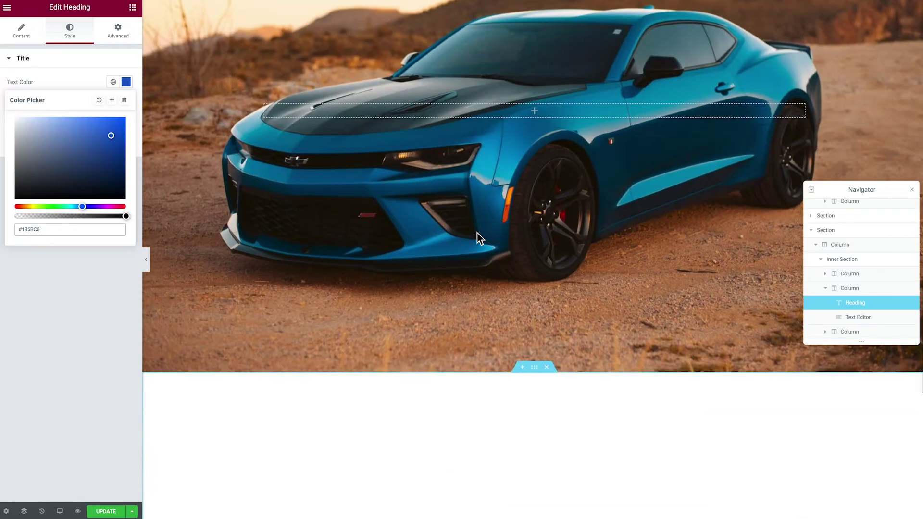
scroll(461, 218, "down", 6)
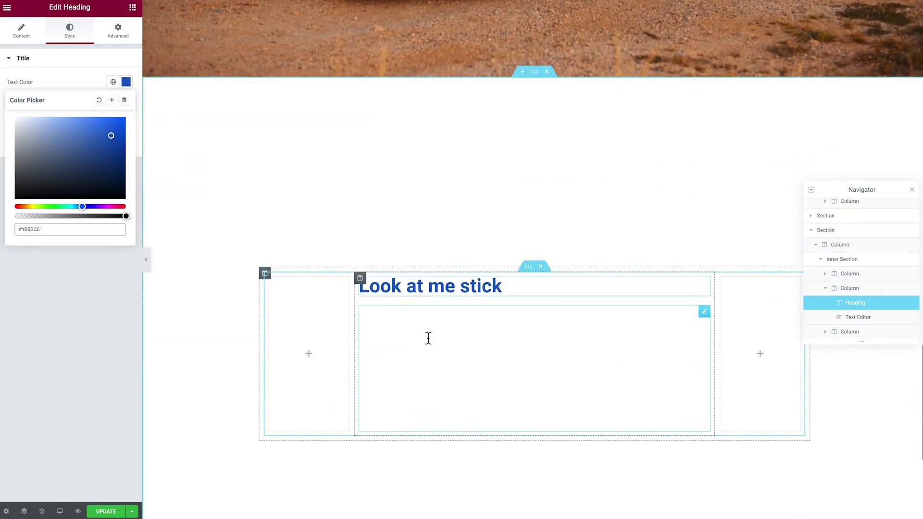
left_click_drag(61, 230, 0, 233)
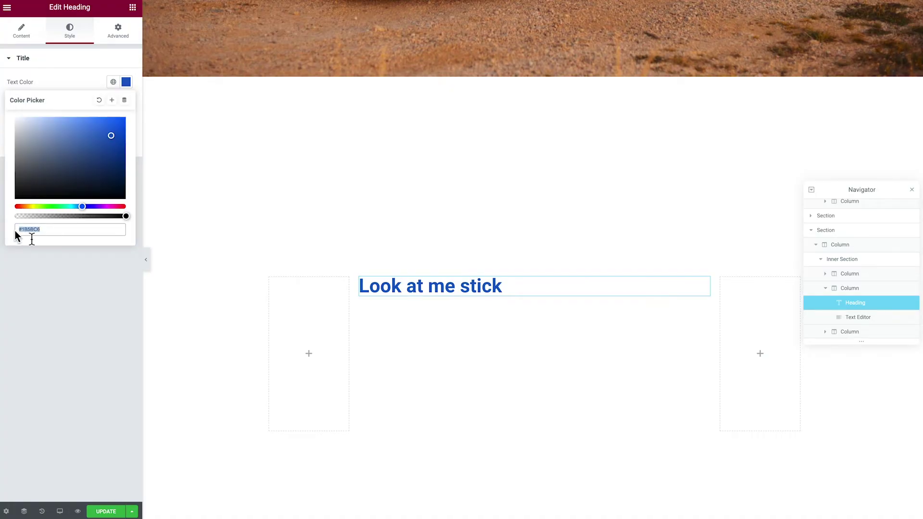
- Paste #1B5BC6 as the paragraph text colour so the lorem ipsum matches the heading
left_click(416, 330)
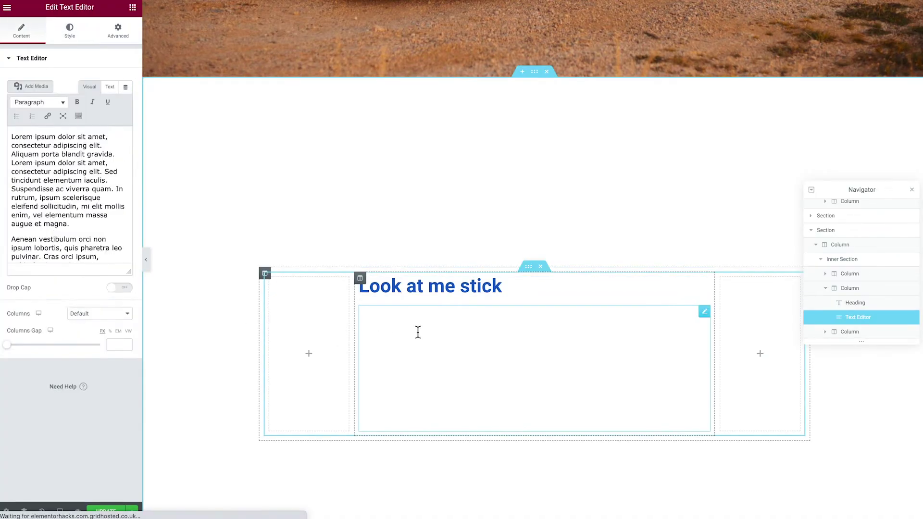
left_click(70, 32)
left_click(126, 104)
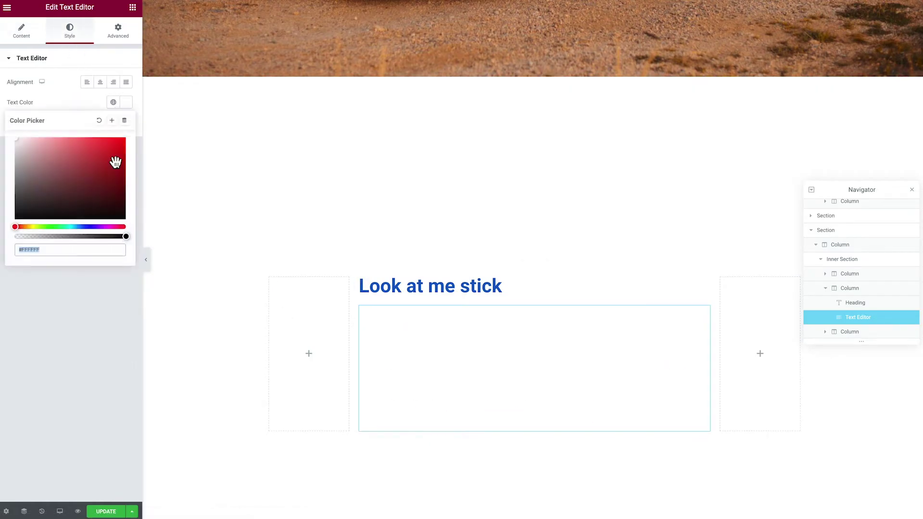
key("ctrl+v")
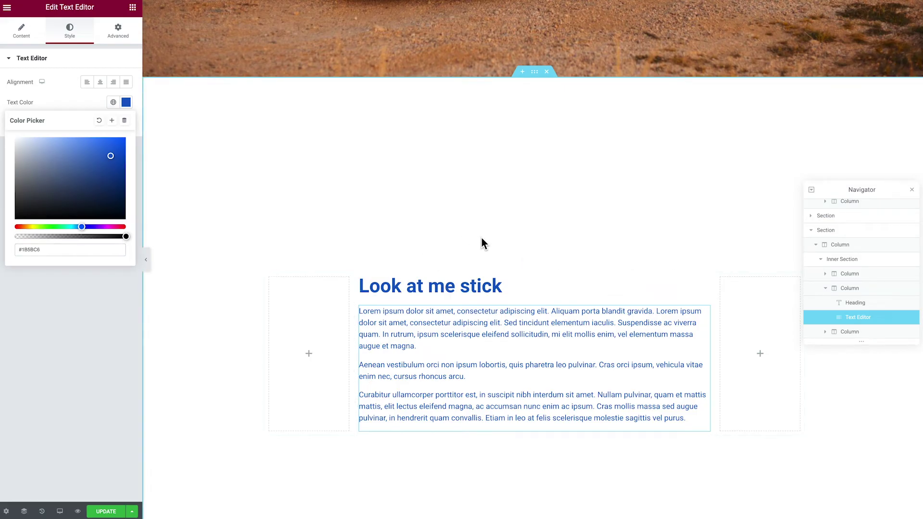
scroll(481, 249, "up", 10)
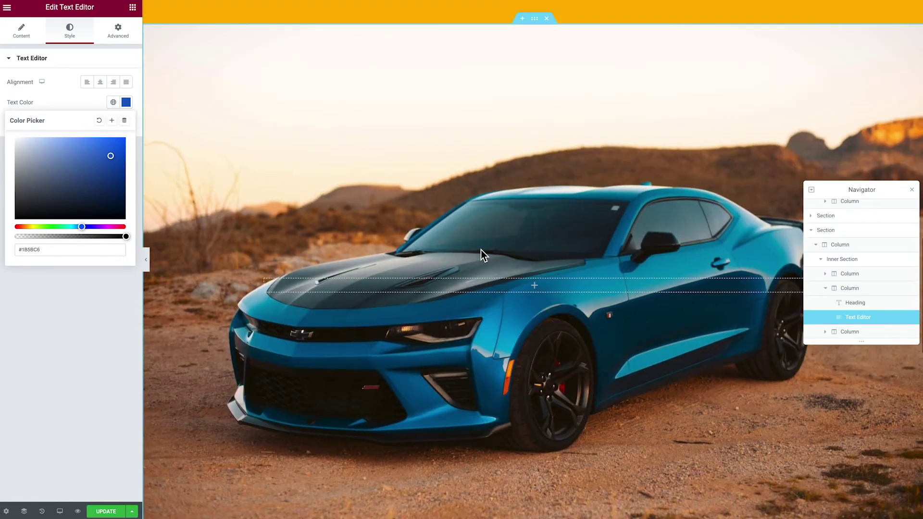
scroll(480, 254, "up", 1)
right_click(535, 53)
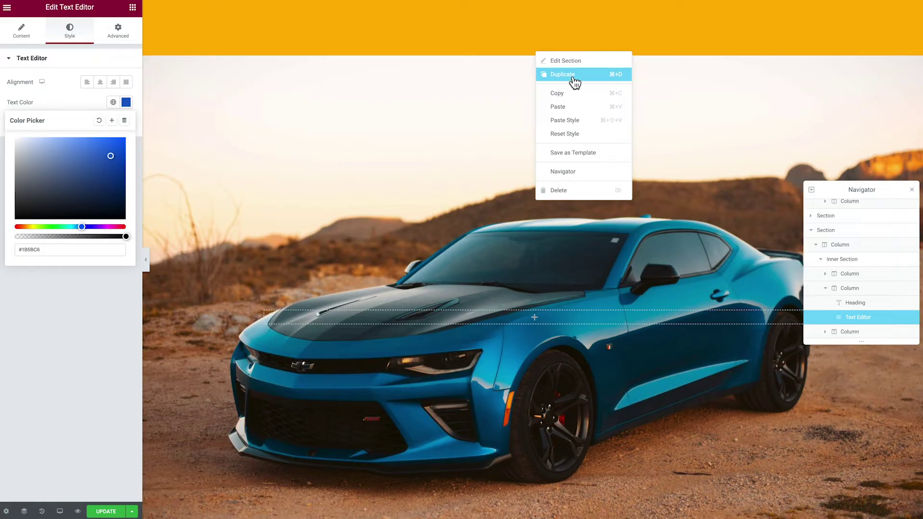
- Copy the car image section and paste it into the empty section below the blue-text section
left_click(568, 94)
scroll(523, 167, "down", 15)
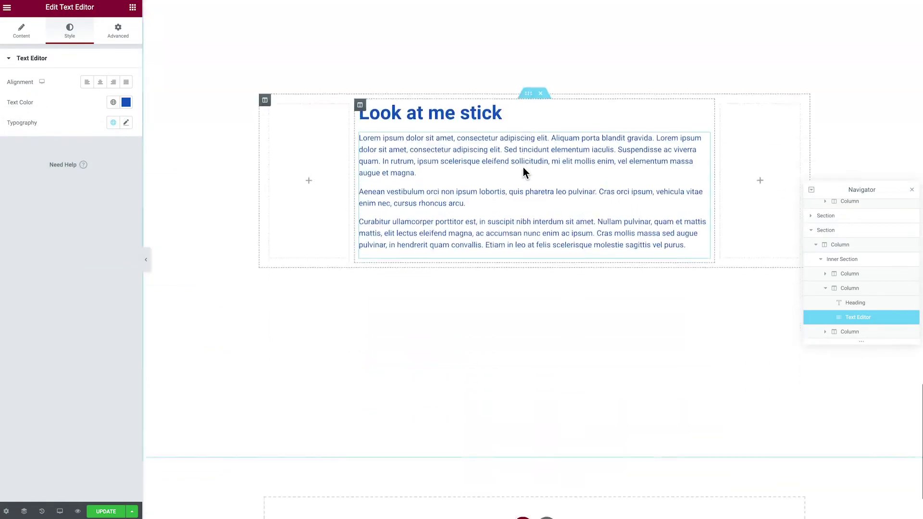
right_click(449, 414)
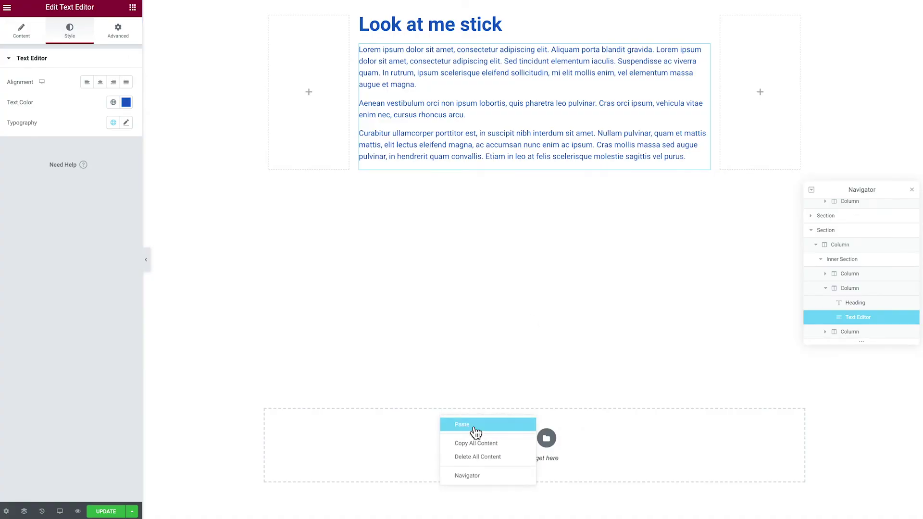
left_click(473, 423)
- Set the pasted section's background image to the red car in the pine forest
left_click(534, 240)
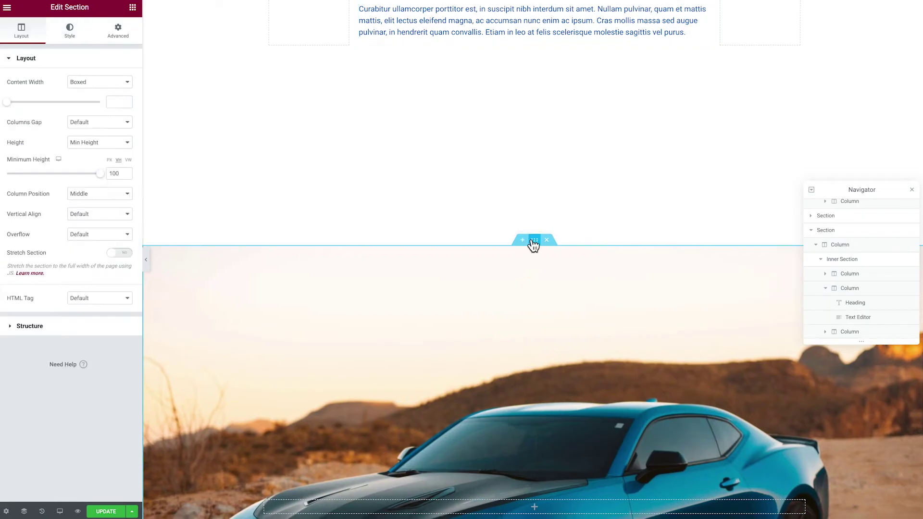
left_click(76, 31)
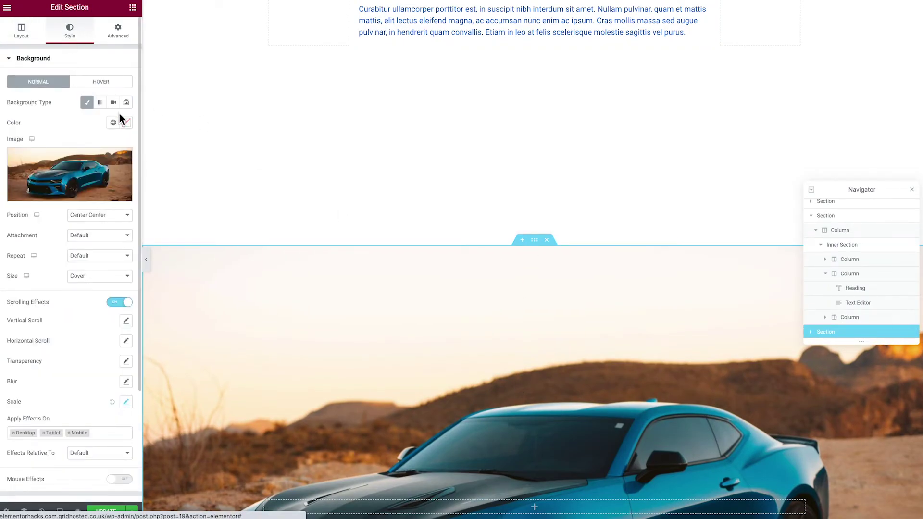
left_click(107, 167)
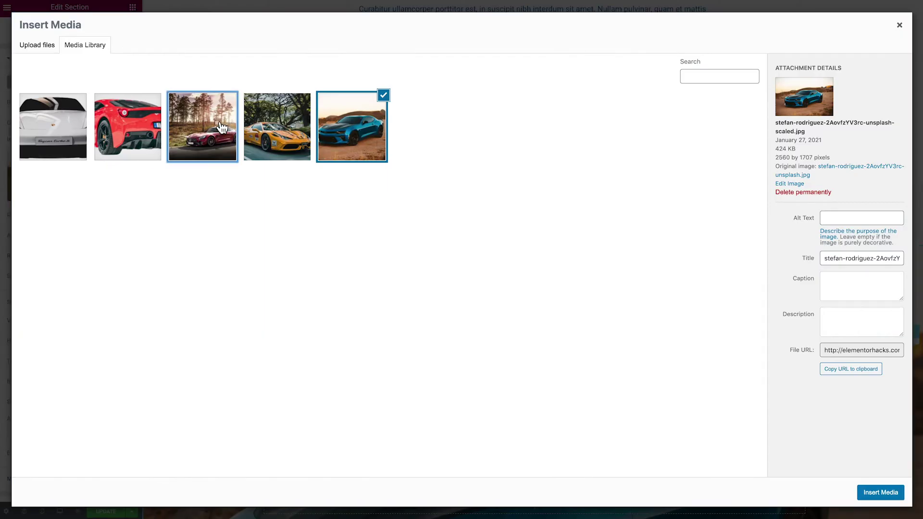
left_click(200, 135)
left_click(880, 492)
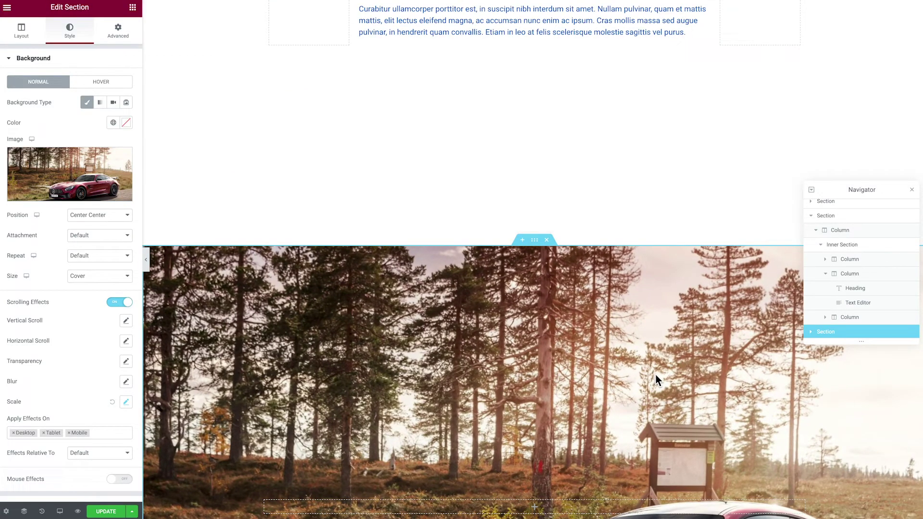
scroll(656, 374, "down", 5)
scroll(518, 391, "up", 15)
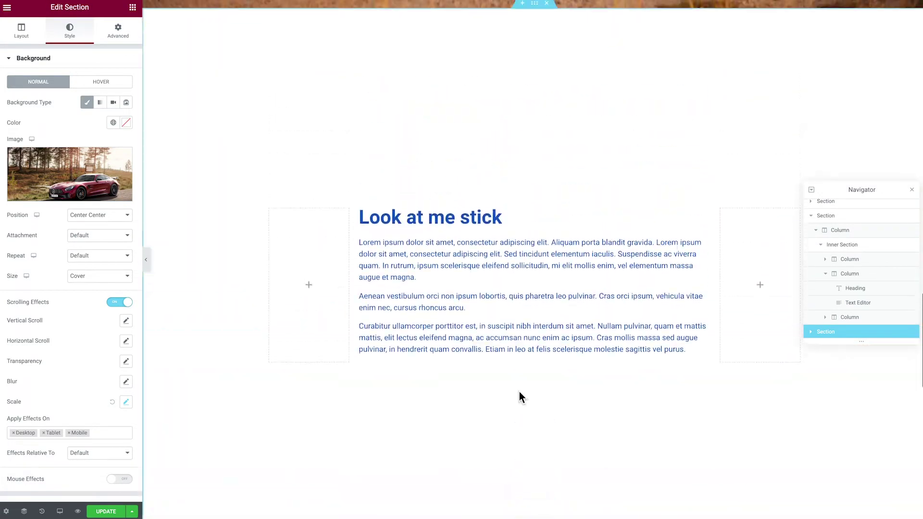
scroll(518, 392, "up", 10)
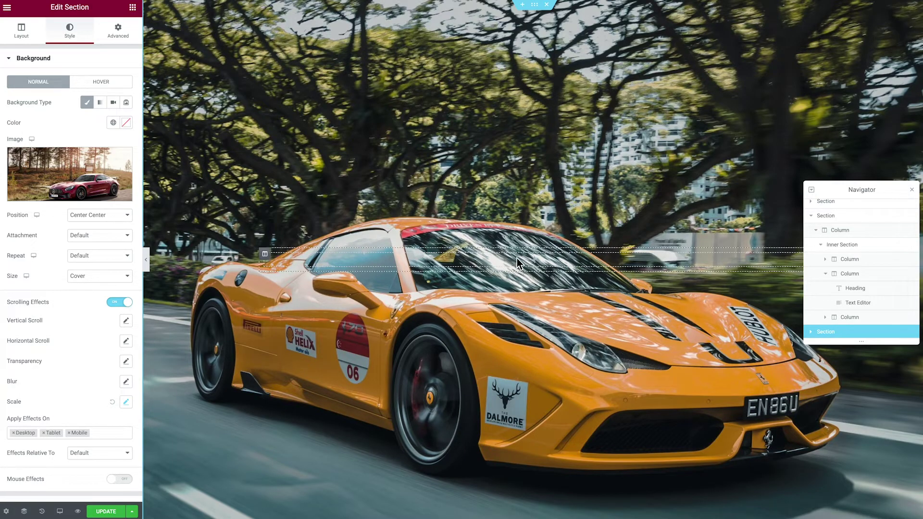
- Set the top orange-car section's Sticky motion effect to Top
left_click(534, 6)
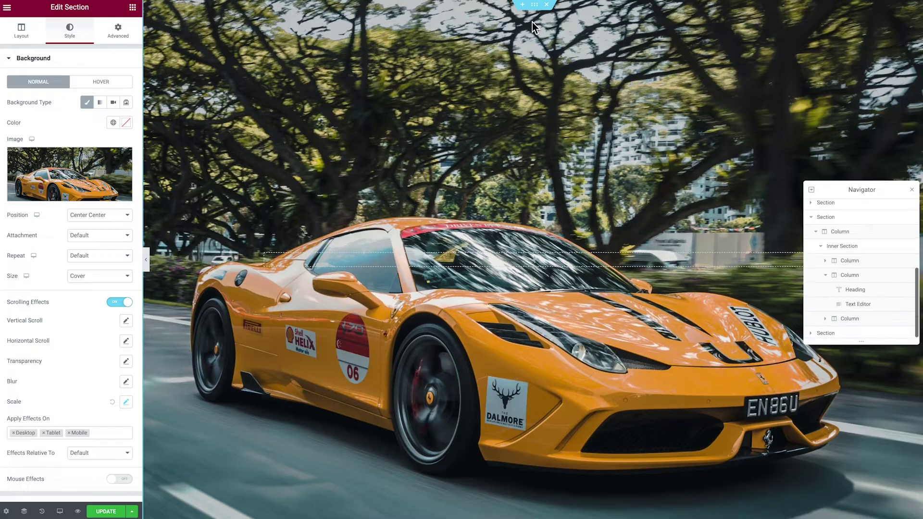
left_click(113, 34)
left_click(57, 231)
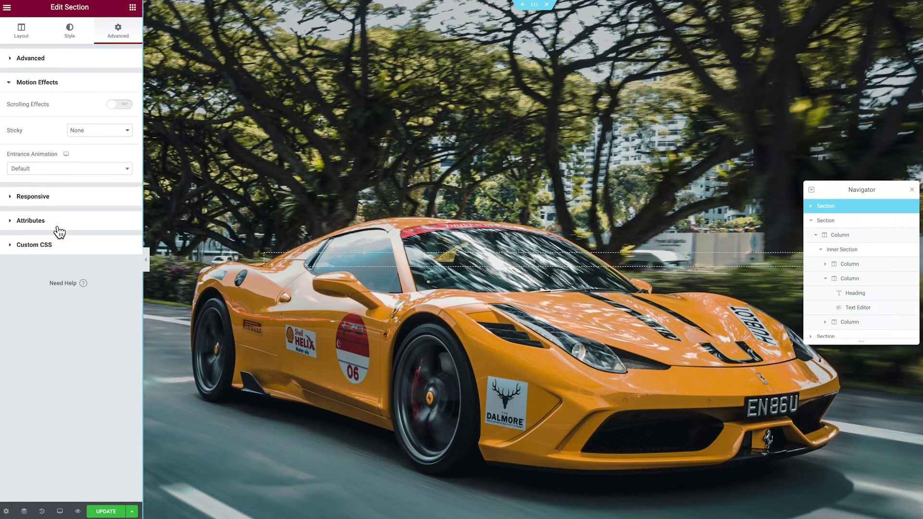
left_click(89, 133)
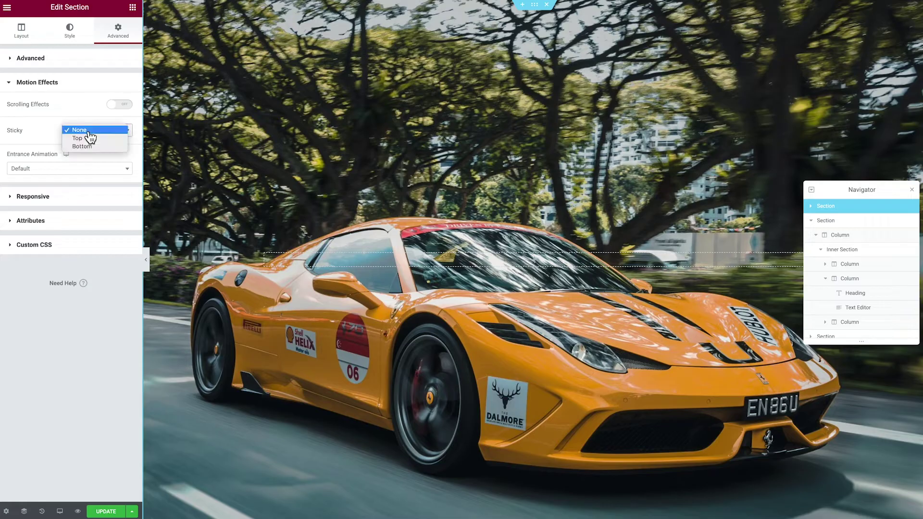
left_click(90, 139)
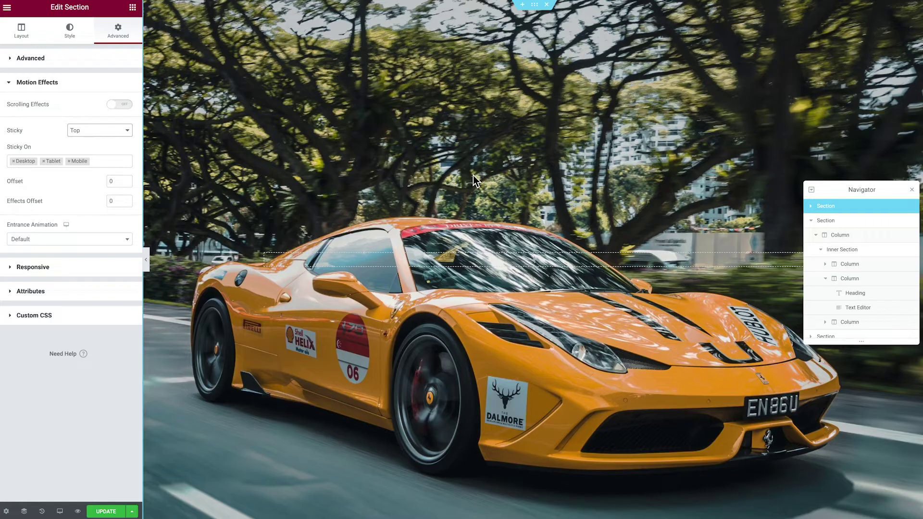
- Edit the z-index of the top orange-car section
left_click(68, 61)
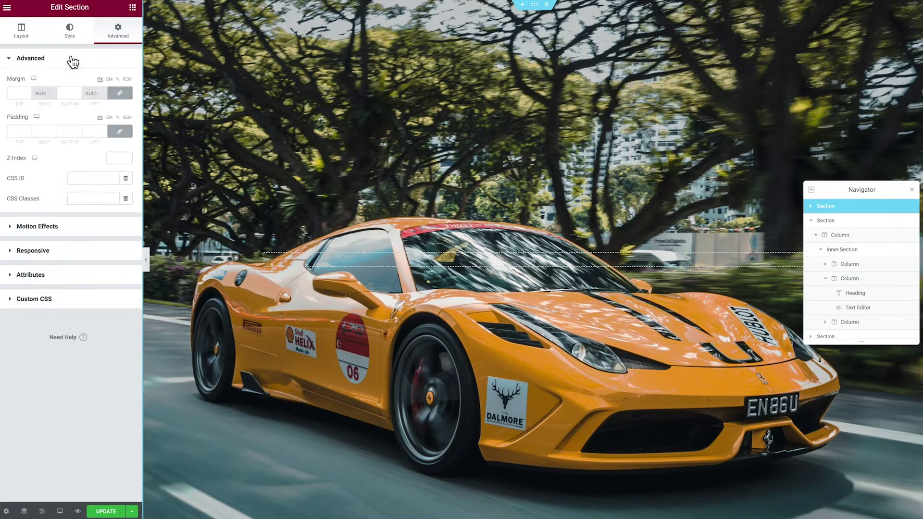
left_click(118, 159)
scroll(416, 159, "down", 5)
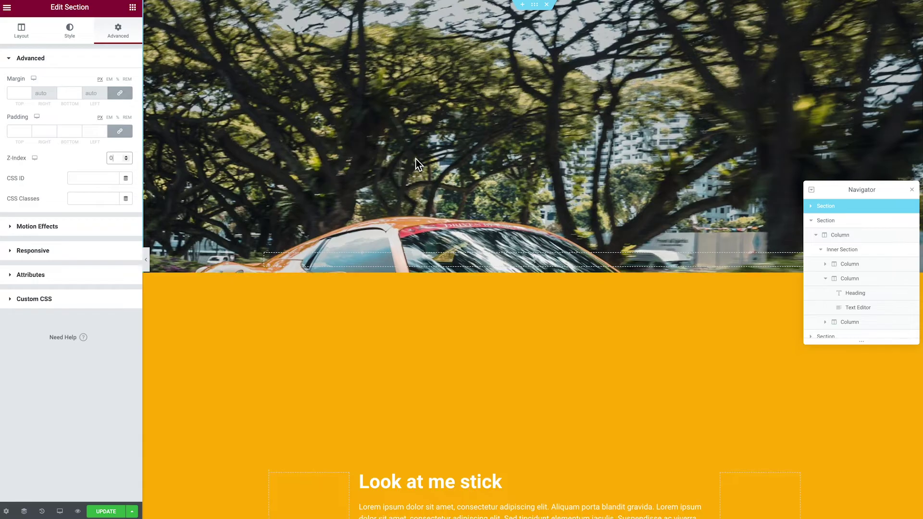
scroll(471, 172, "down", 2)
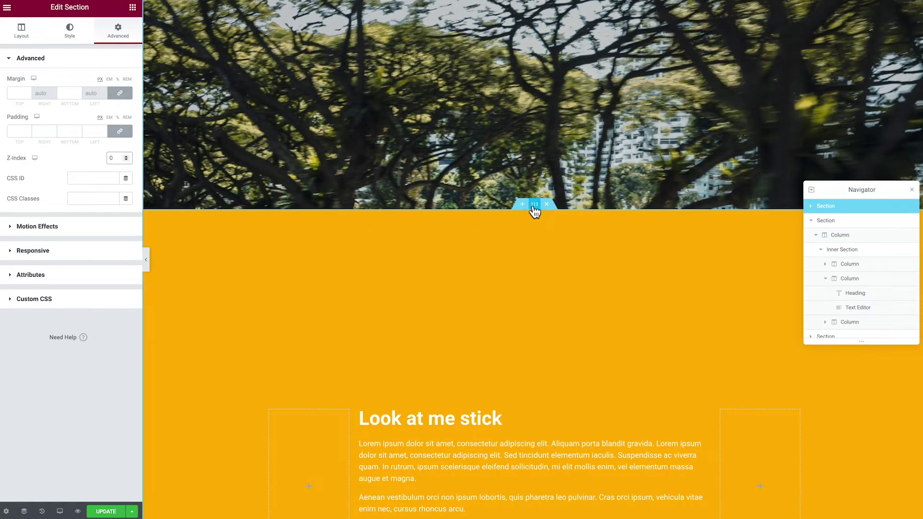
- Edit the z-index of the blue car image section
left_click(534, 206)
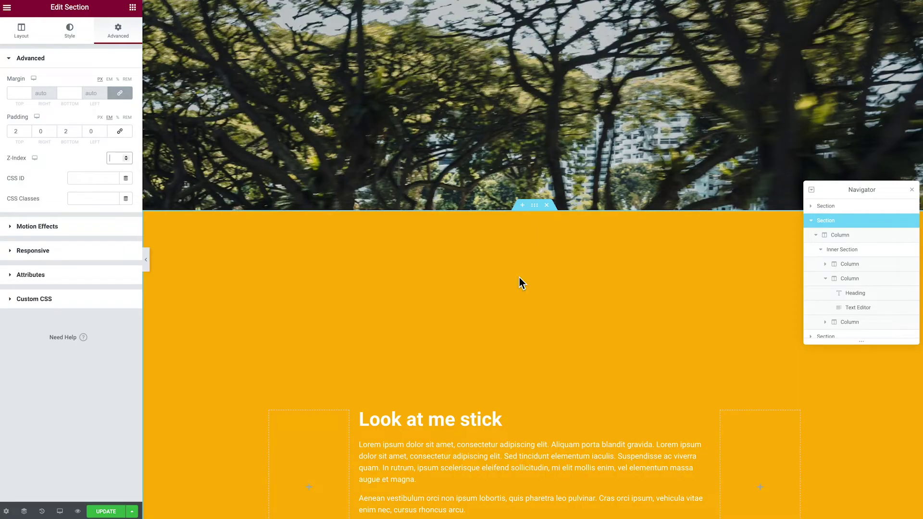
scroll(512, 354, "down", 10)
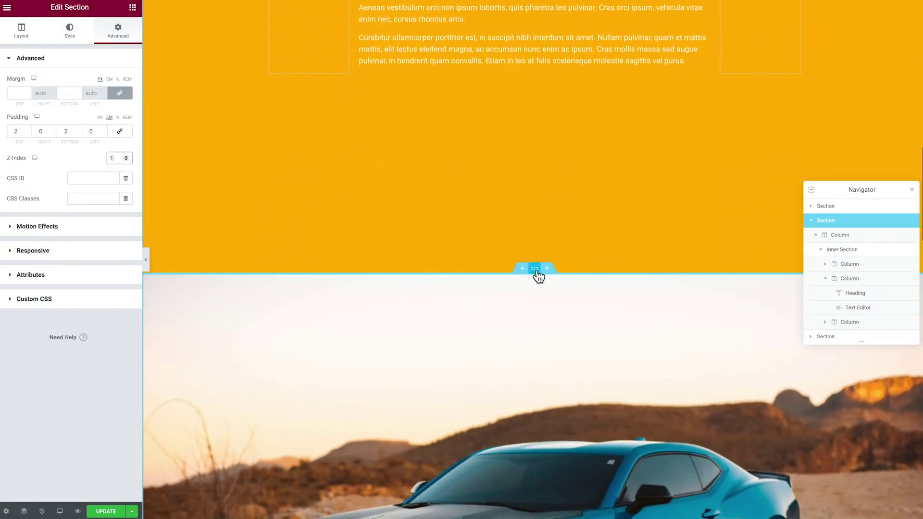
left_click(534, 272)
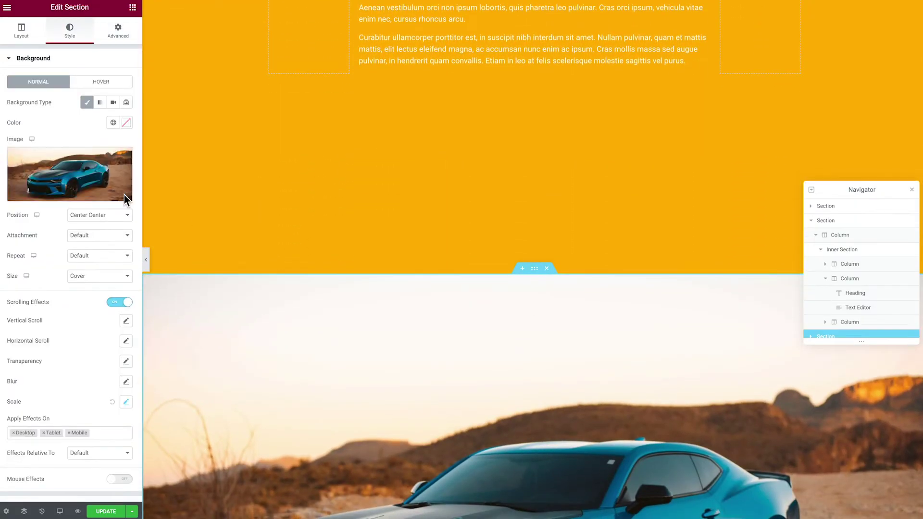
left_click(117, 31)
left_click(118, 164)
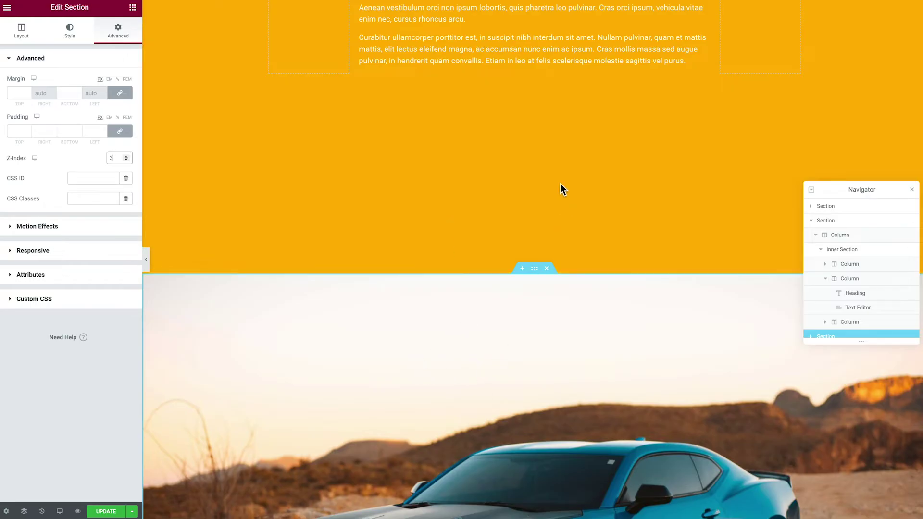
scroll(537, 329, "up", 1)
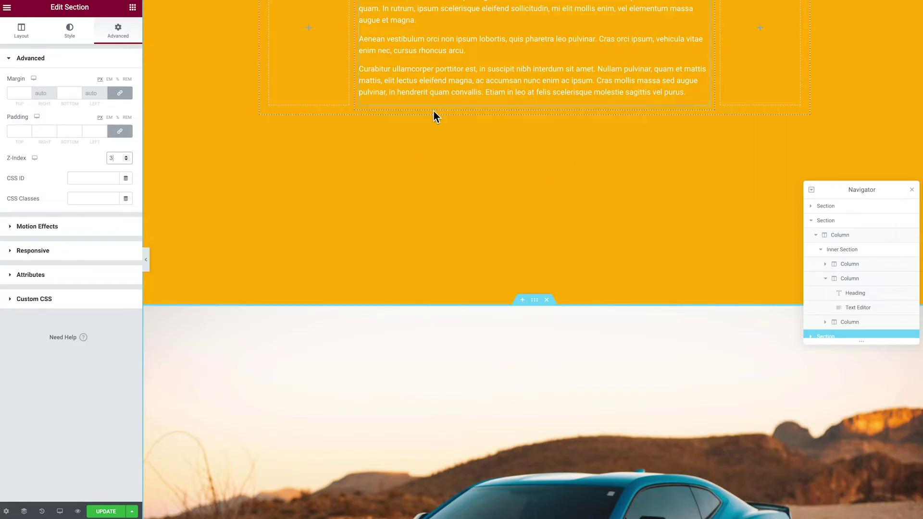
scroll(540, 174, "down", 2)
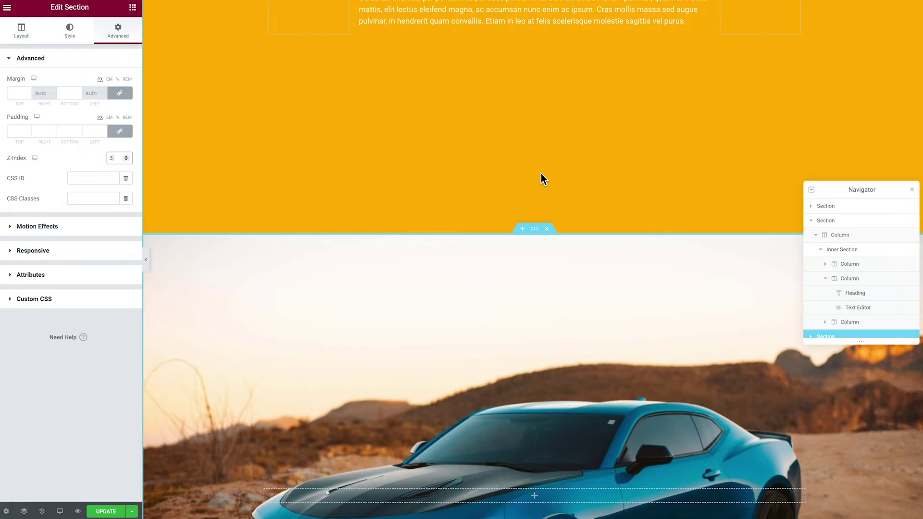
scroll(541, 174, "down", 8)
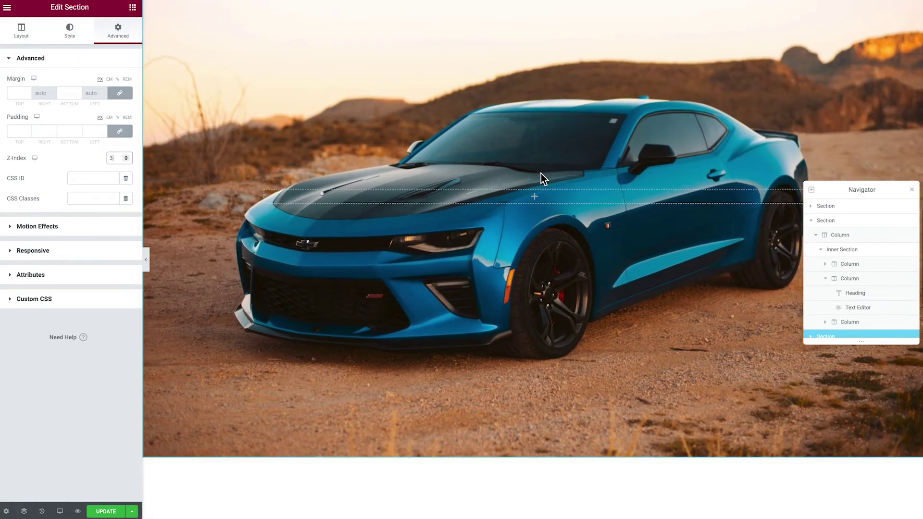
scroll(540, 174, "down", 5)
- Edit the z-index of the white text section below the blue car
left_click(534, 251)
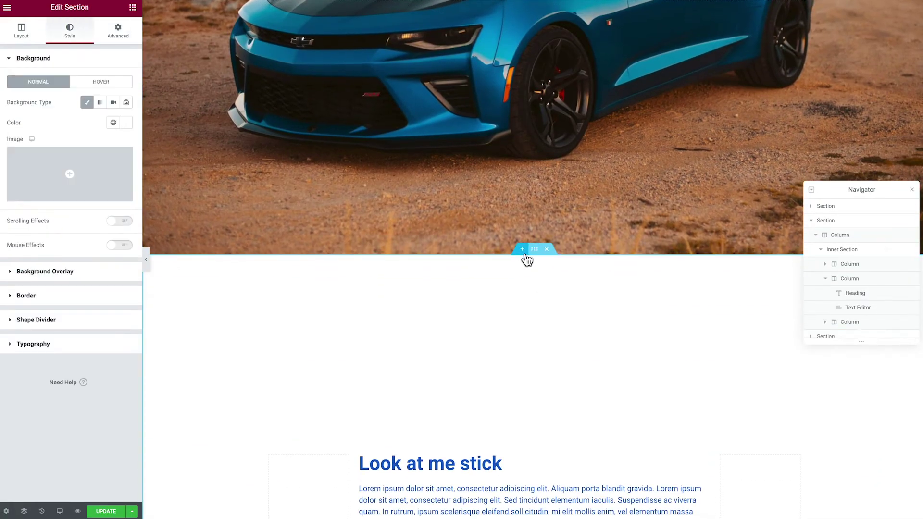
left_click(117, 30)
left_click(118, 158)
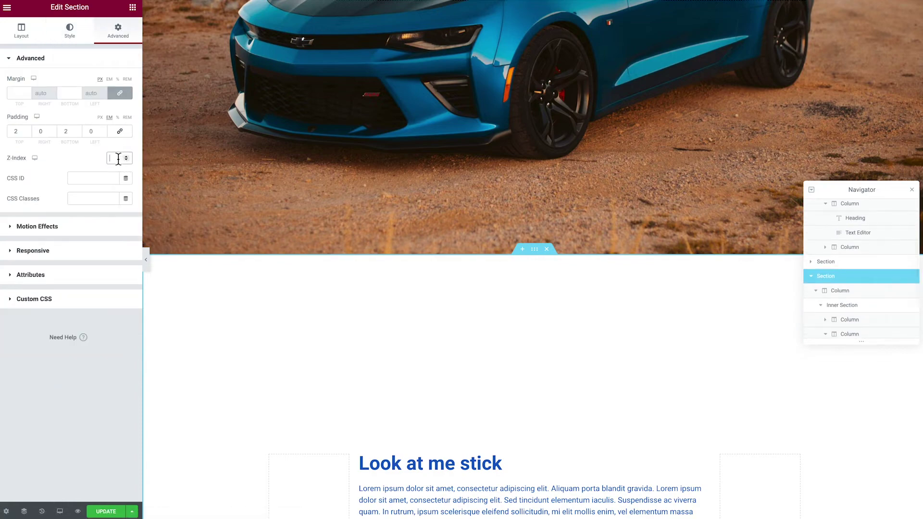
scroll(451, 345, "down", 14)
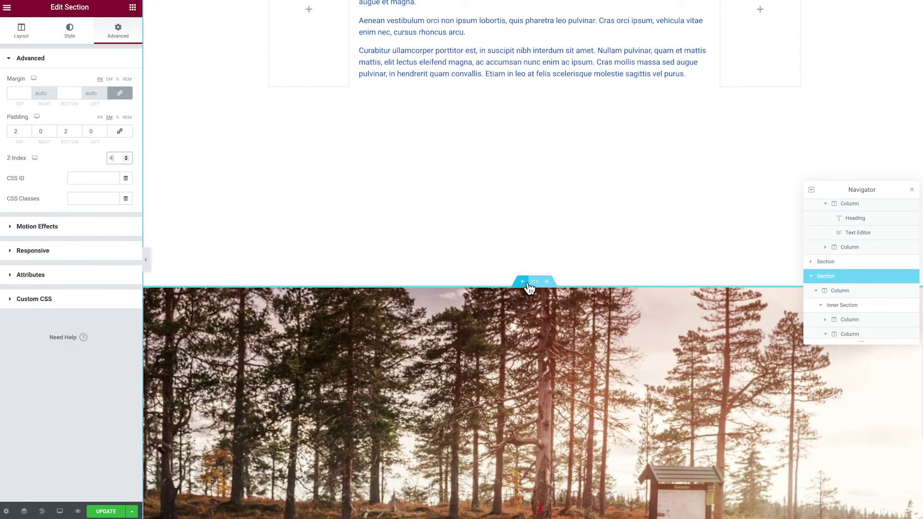
- Give the forest red-car section a z-index of 5
left_click(529, 284)
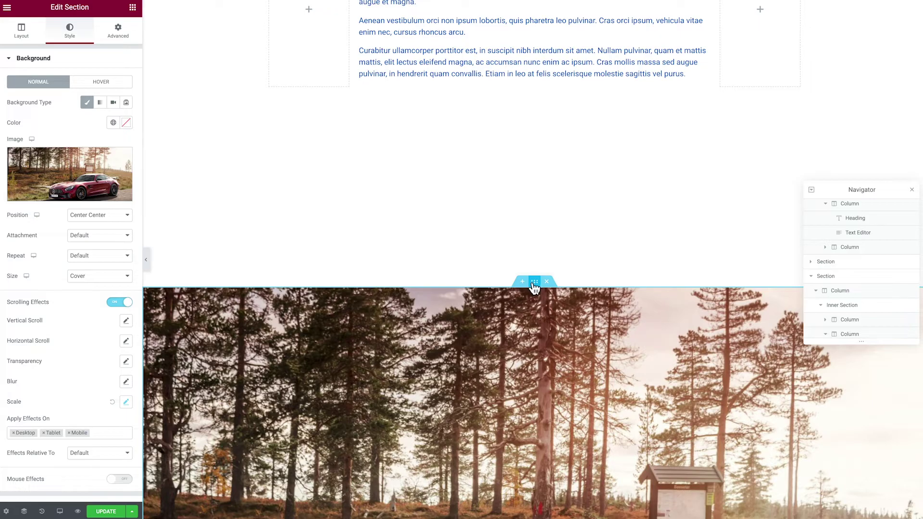
left_click(118, 30)
left_click(118, 158)
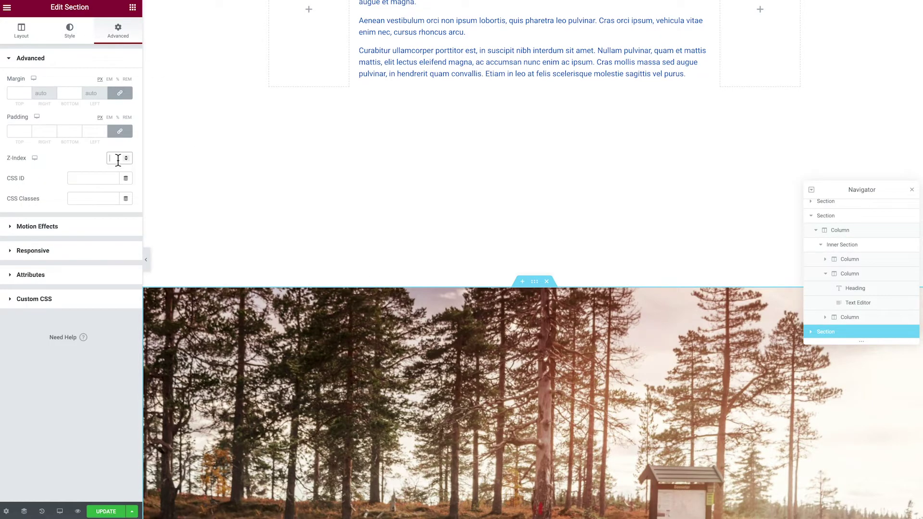
scroll(449, 284, "down", 3)
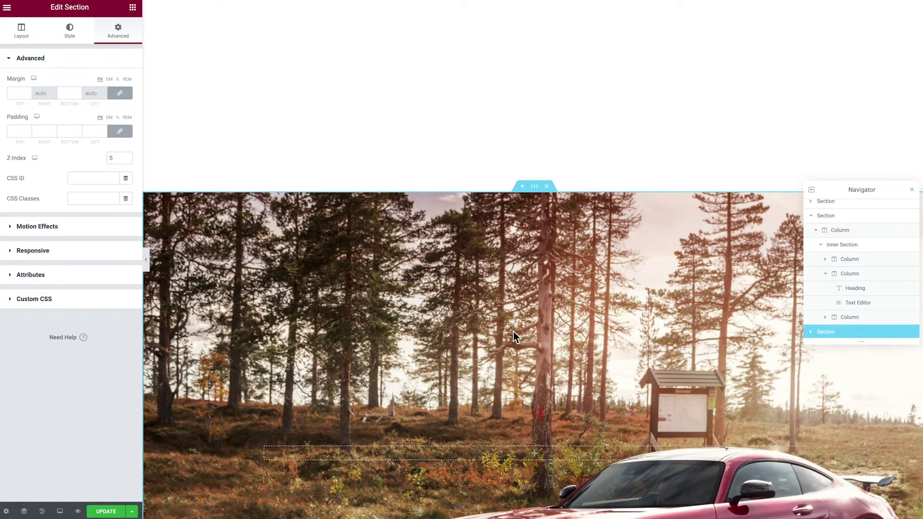
scroll(513, 331, "up", 1)
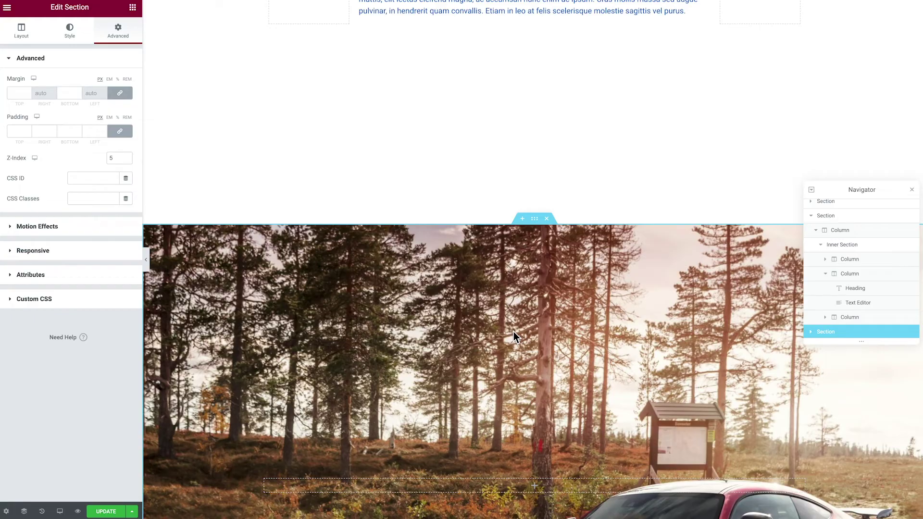
- Set Sticky to Top on the yellow 'Look at me stick' section and the blue-car section
scroll(514, 331, "down", 15)
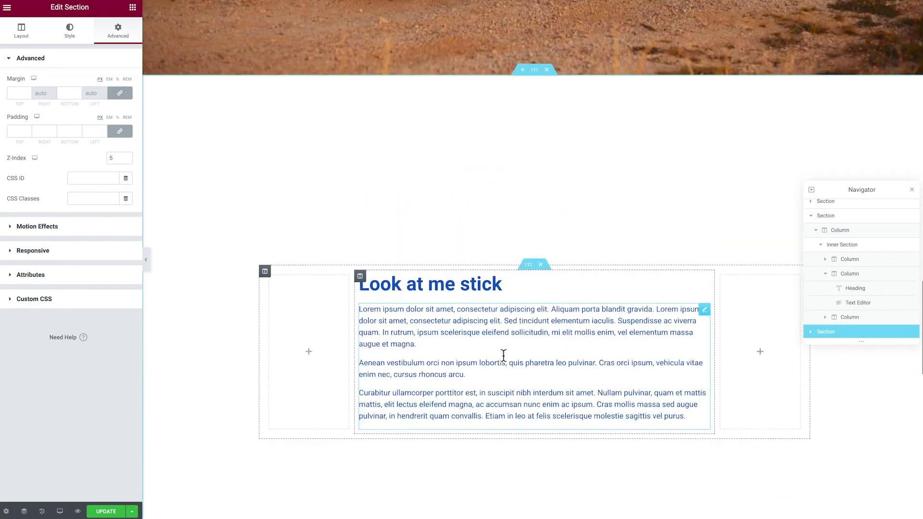
scroll(502, 353, "down", 10)
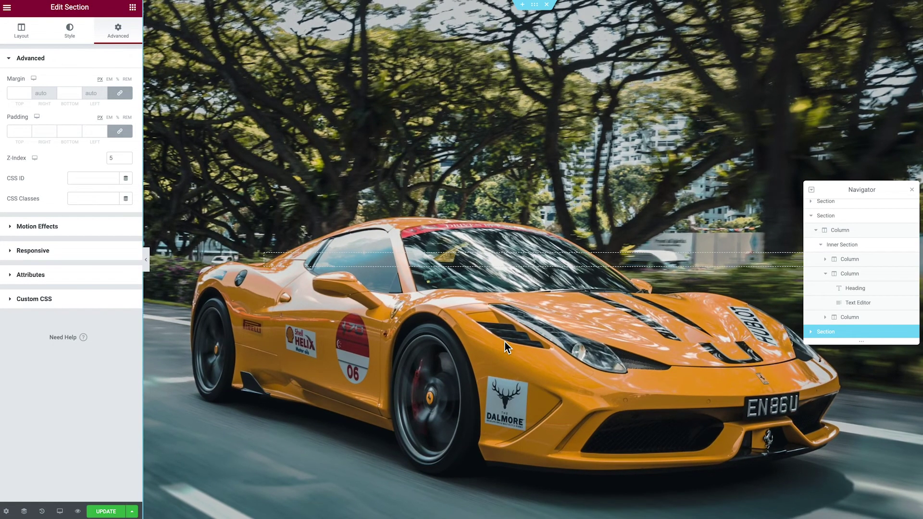
scroll(503, 325, "down", 3)
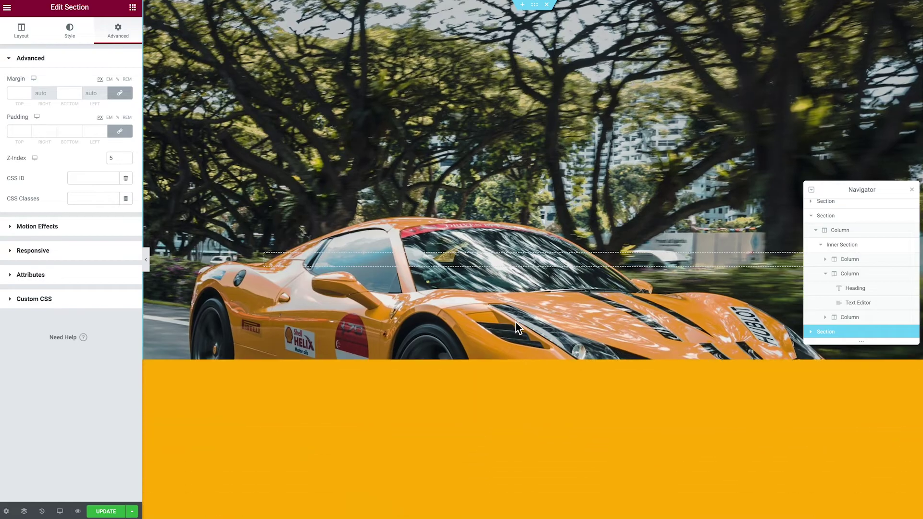
scroll(513, 267, "down", 2)
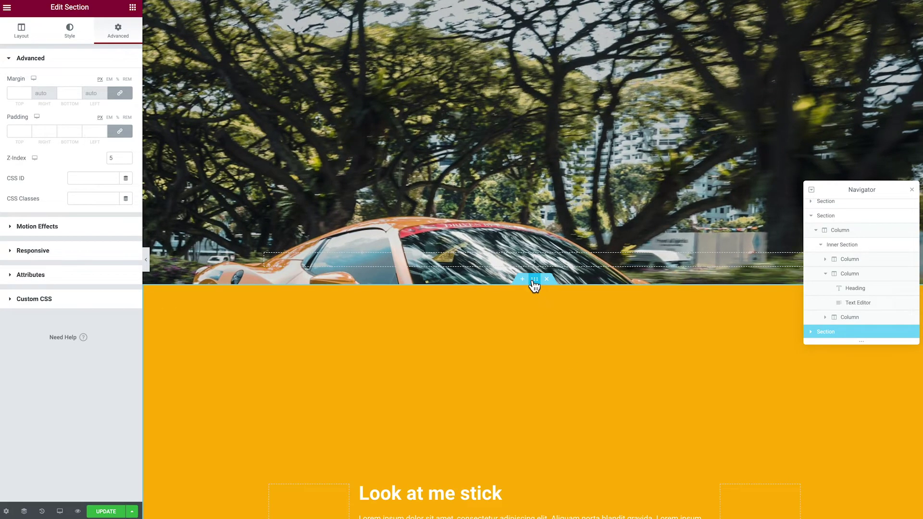
left_click(534, 279)
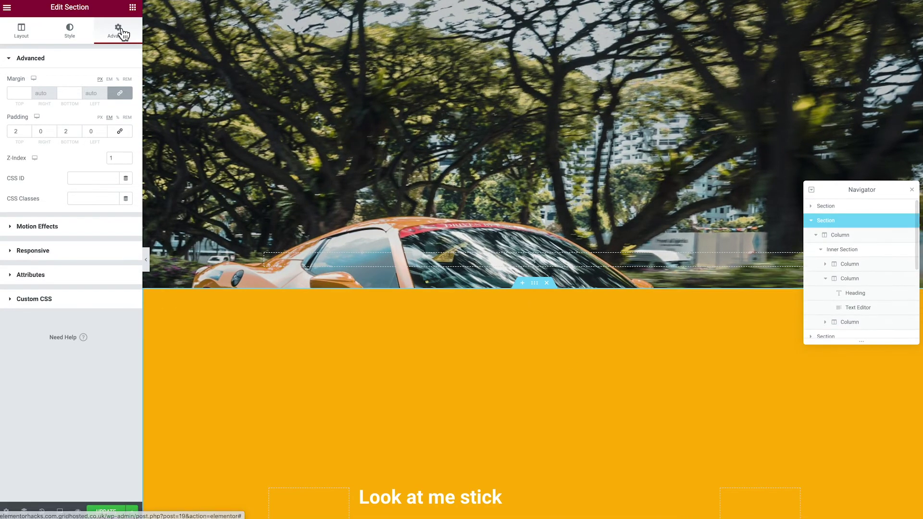
left_click(43, 226)
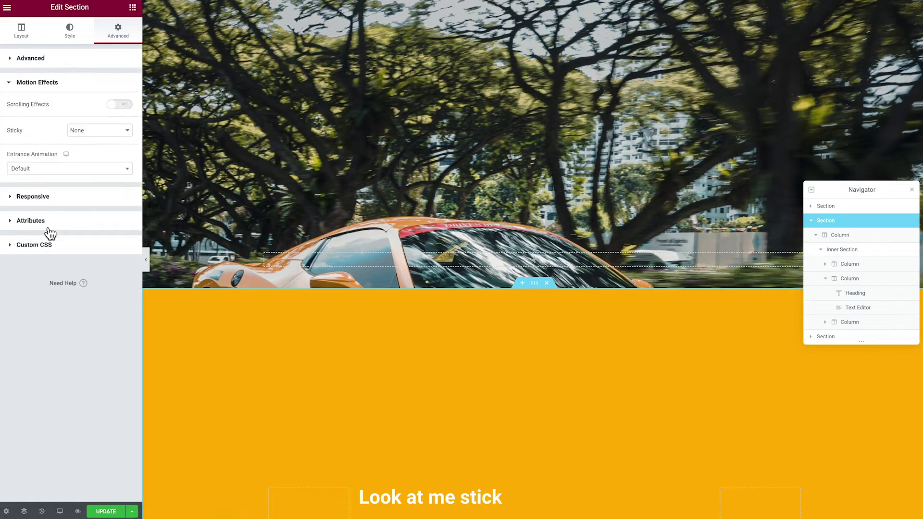
left_click(90, 137)
left_click(88, 139)
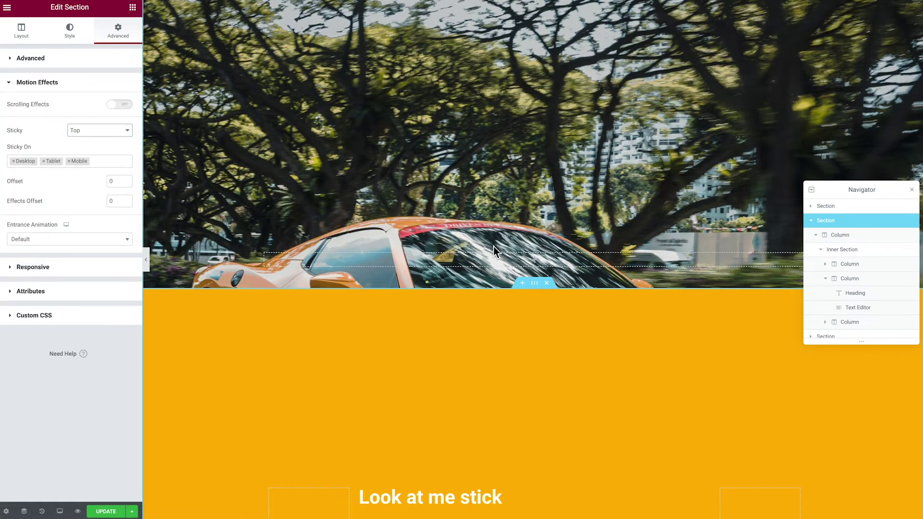
scroll(494, 247, "down", 5)
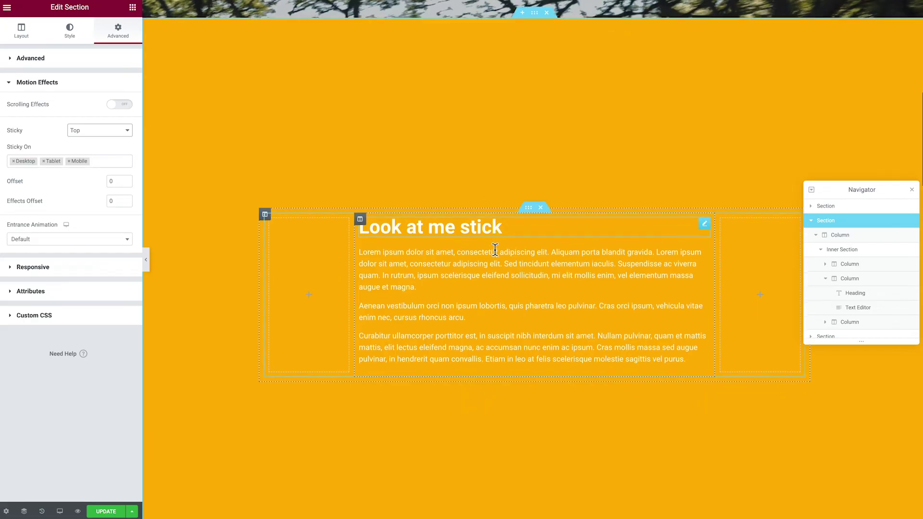
scroll(494, 249, "down", 5)
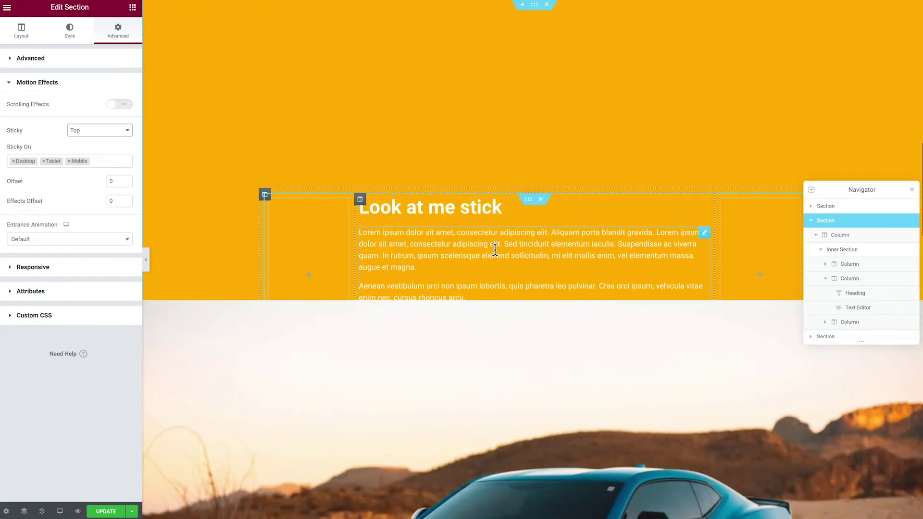
left_click(533, 296)
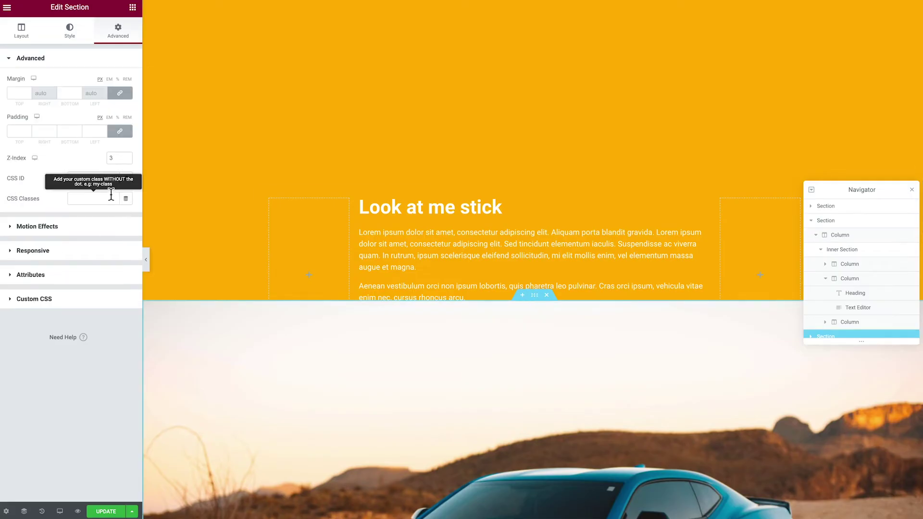
left_click(82, 228)
left_click(96, 131)
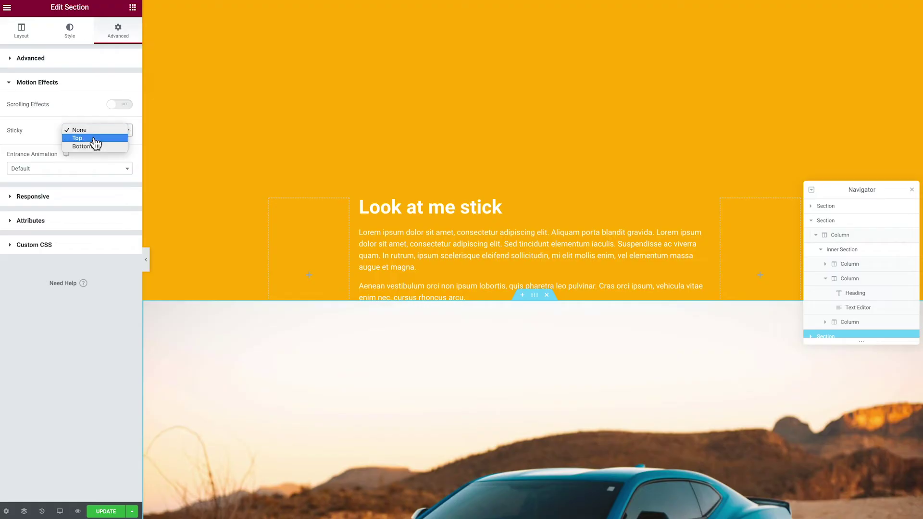
left_click(95, 139)
- Set Sticky to Top on the white text section and the forest red-car section
scroll(413, 307, "down", 6)
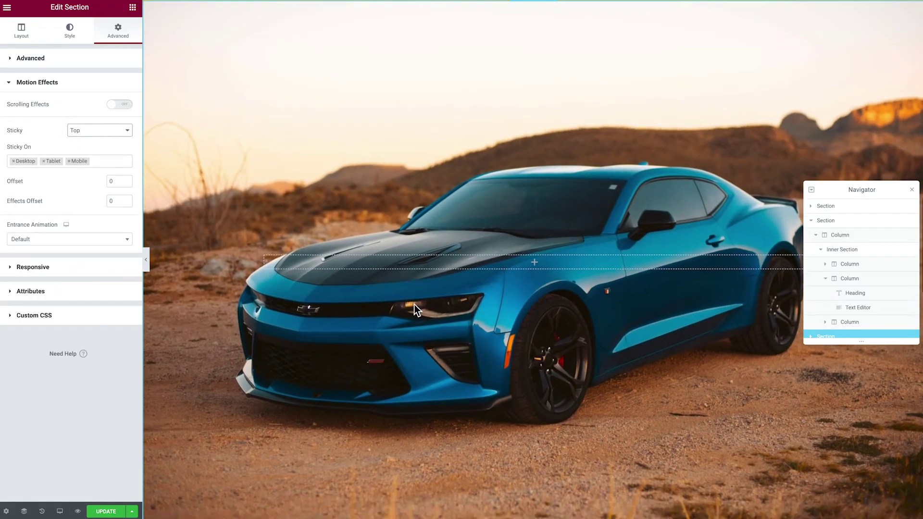
scroll(414, 308, "down", 6)
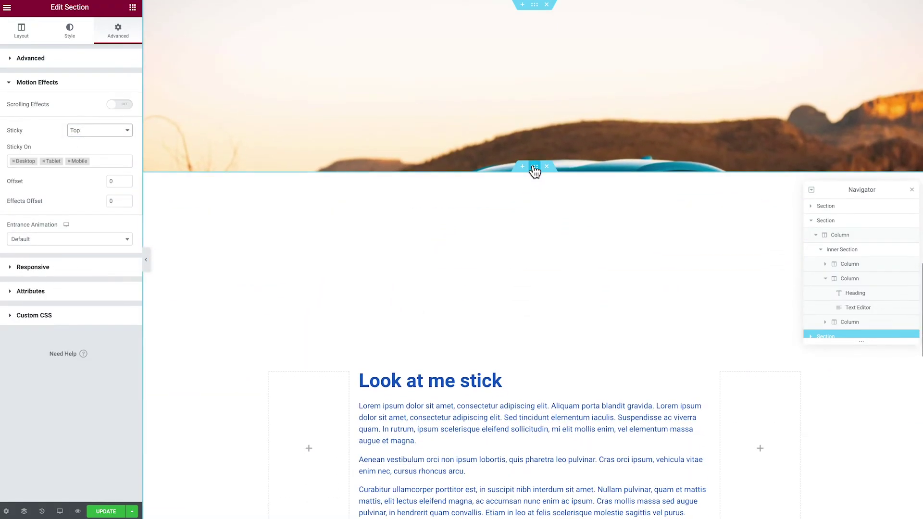
left_click(535, 169)
left_click(77, 223)
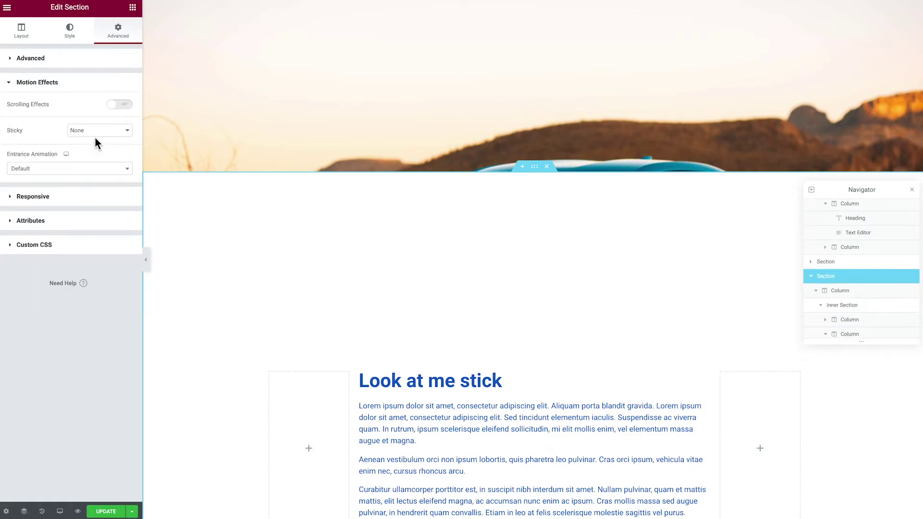
left_click(95, 135)
left_click(95, 140)
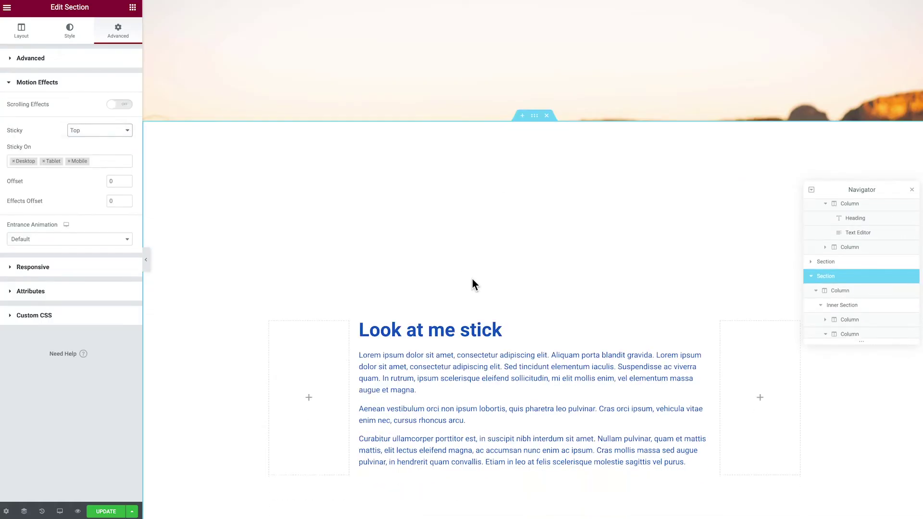
scroll(472, 280, "down", 5)
left_click(535, 193)
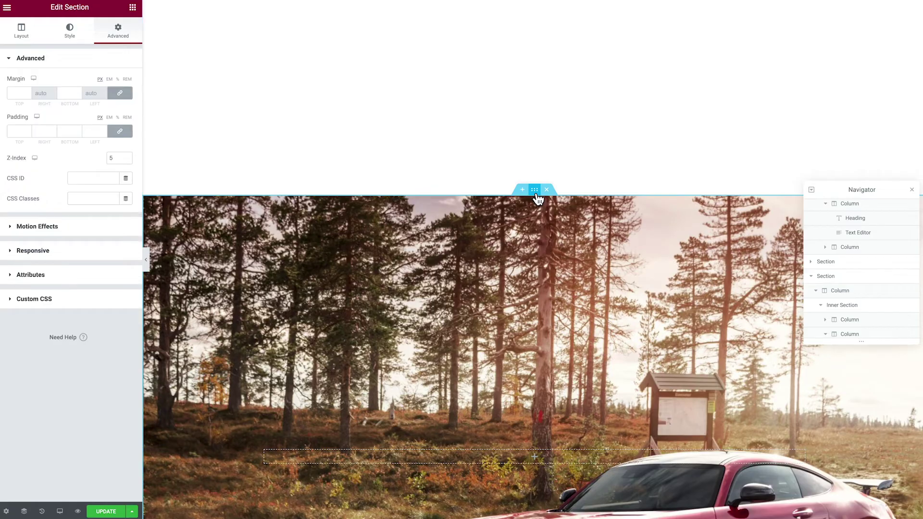
left_click(71, 230)
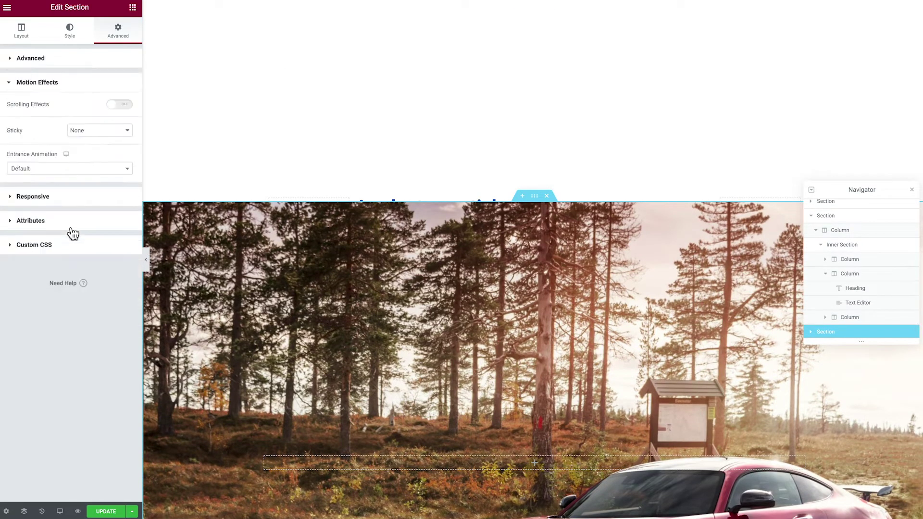
left_click(90, 134)
left_click(94, 139)
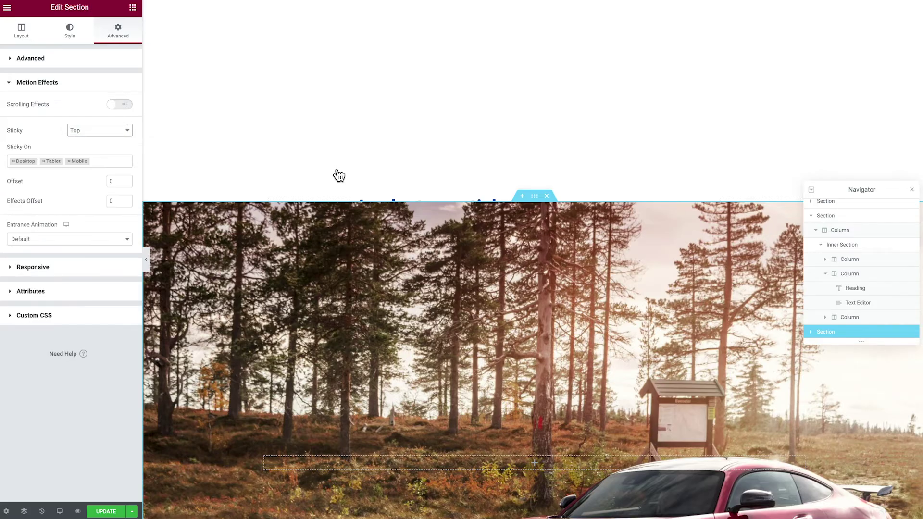
scroll(356, 178, "down", 4)
- Scroll up and down the page to check that the stacked sections stick and slide over each other
scroll(356, 178, "up", 4)
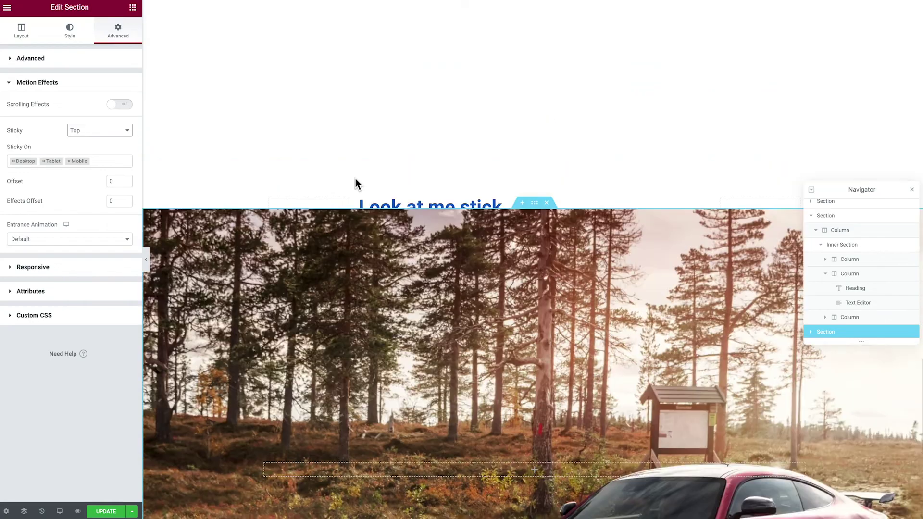
scroll(356, 180, "up", 10)
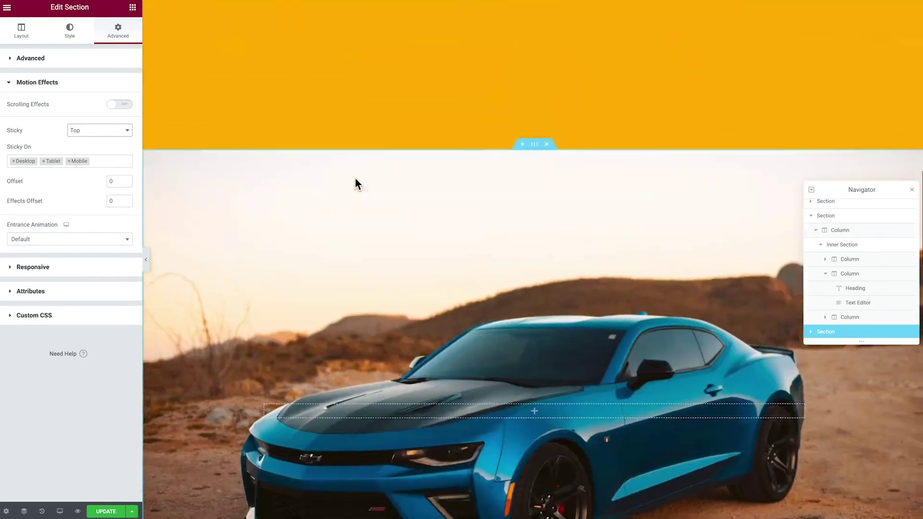
scroll(356, 184, "up", 10)
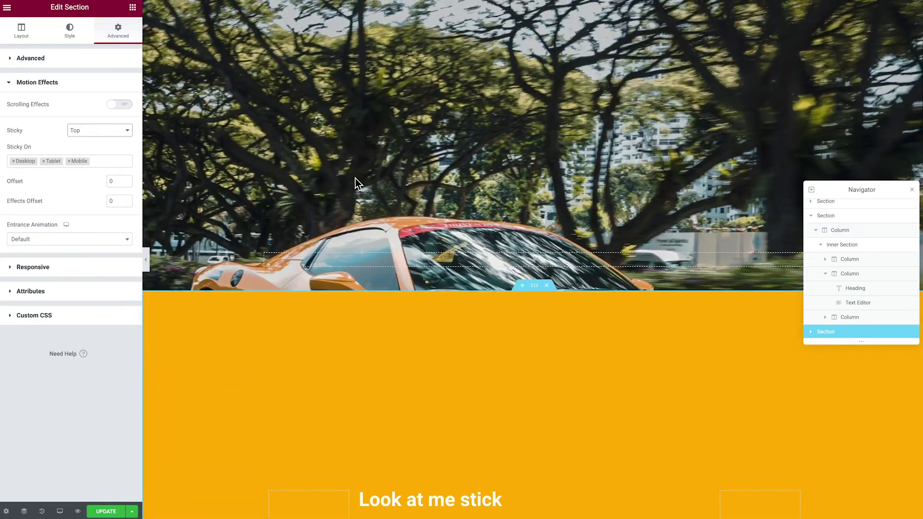
scroll(356, 184, "up", 4)
scroll(356, 184, "down", 8)
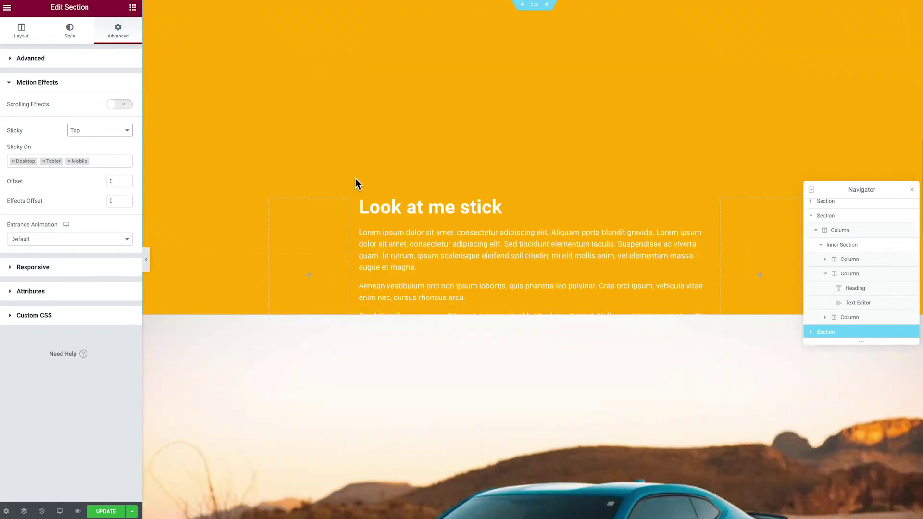
scroll(356, 184, "down", 6)
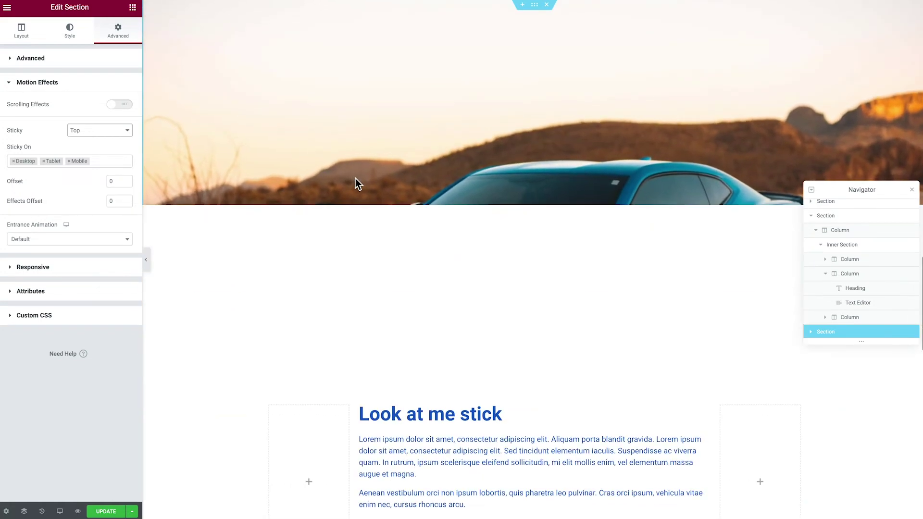
scroll(355, 179, "down", 10)
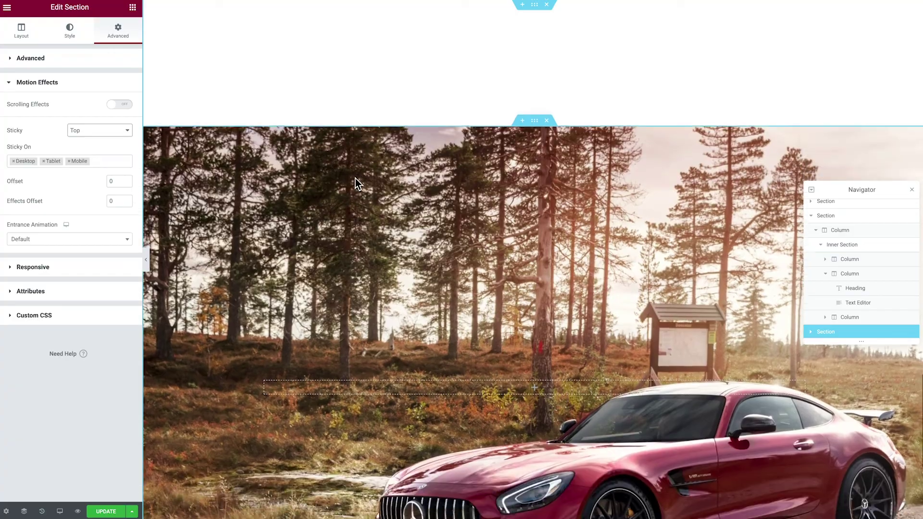
scroll(355, 184, "down", 4)
scroll(355, 184, "up", 9)
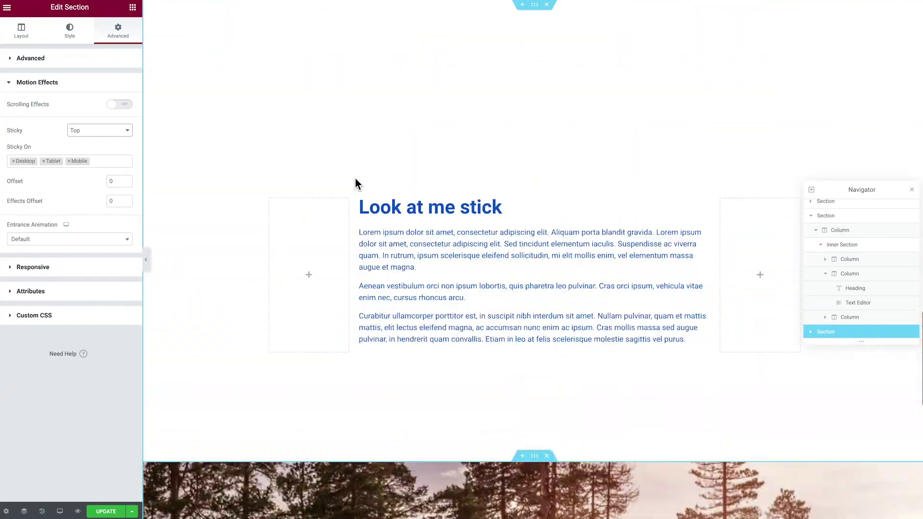
scroll(356, 184, "up", 8)
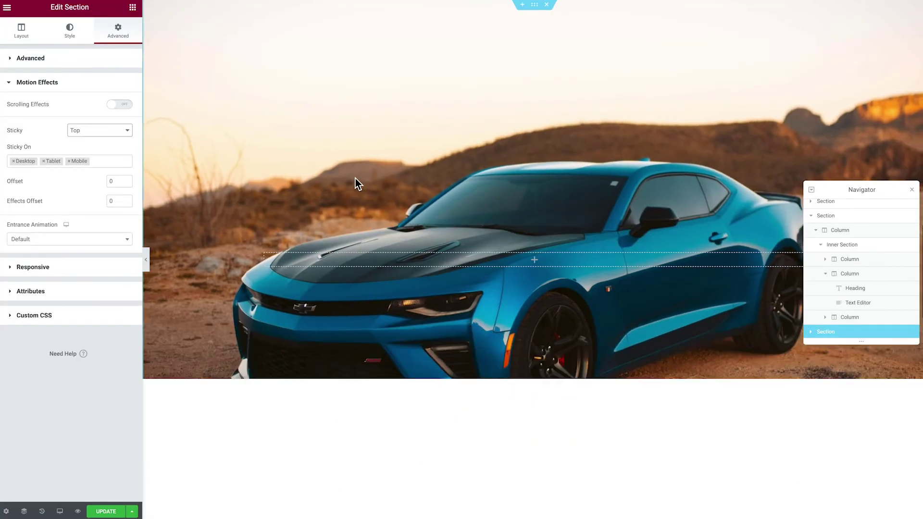
scroll(356, 181, "up", 8)
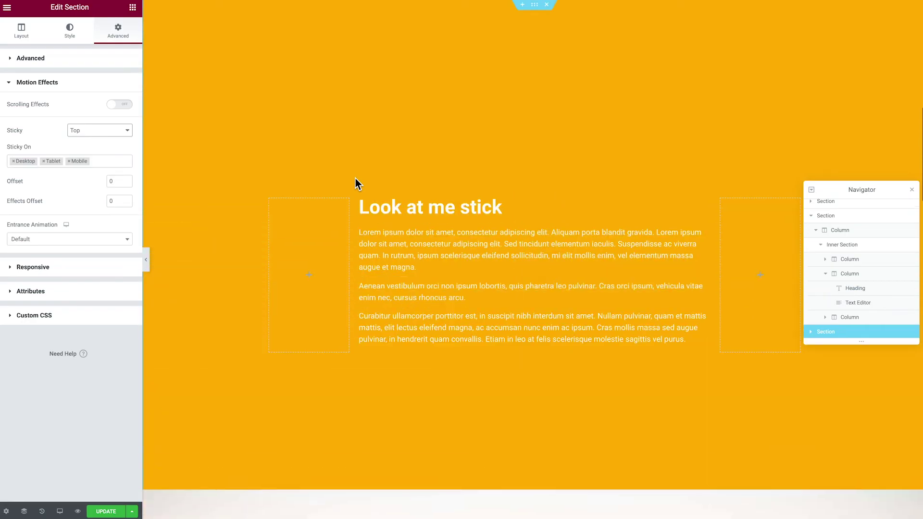
scroll(355, 178, "up", 8)
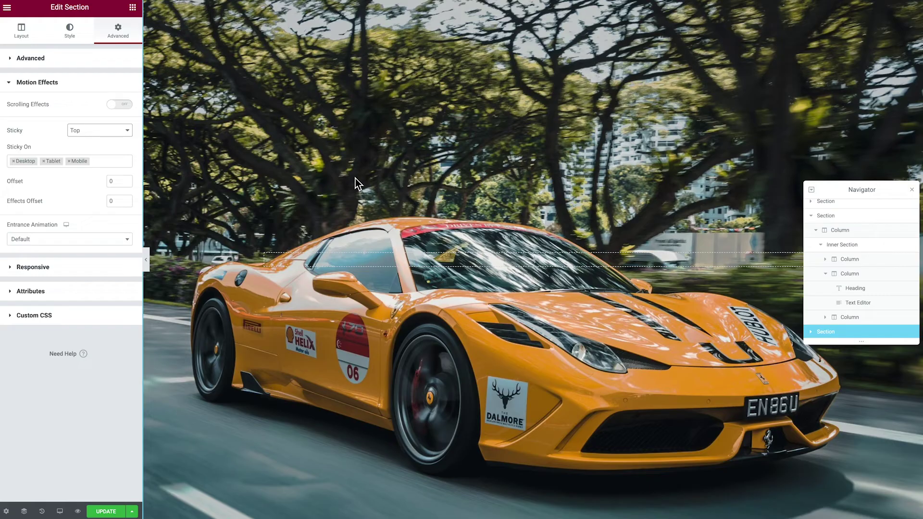
- Switch the preview to Mobile and scroll through the stacked sticky sections
left_click(58, 511)
left_click(47, 488)
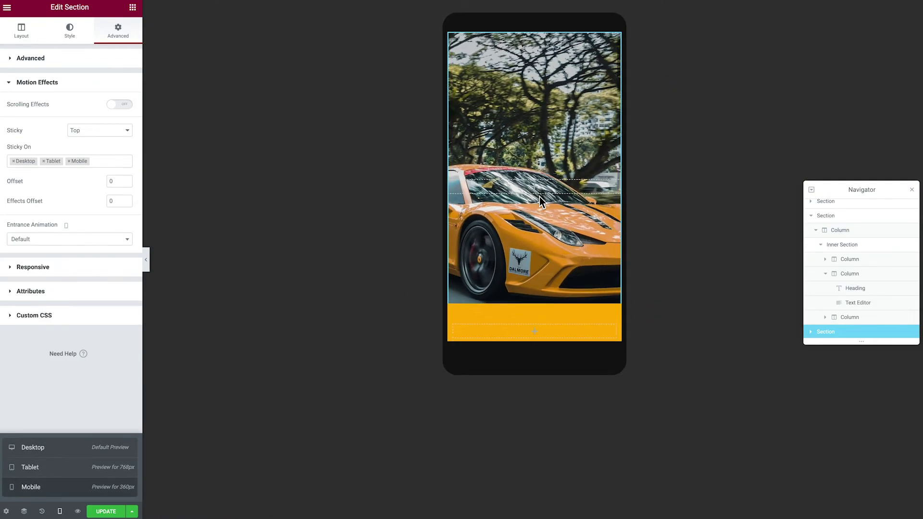
scroll(526, 166, "down", 5)
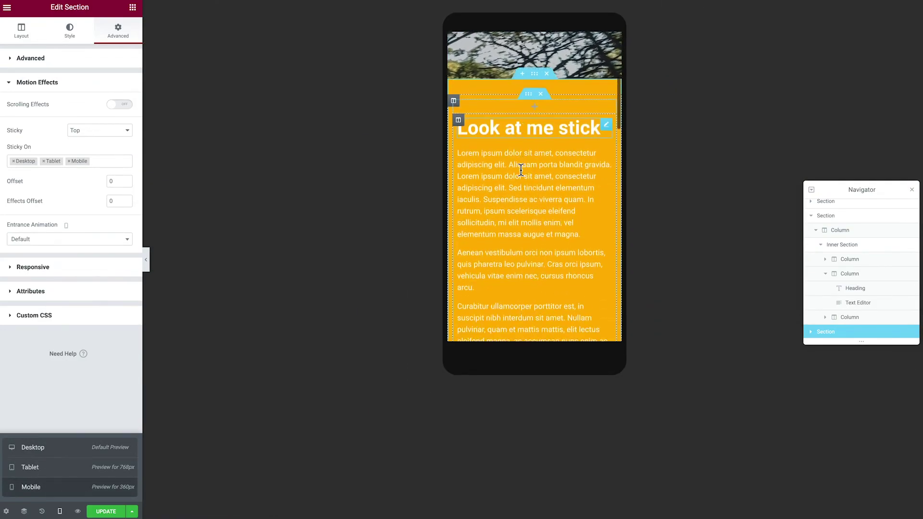
scroll(521, 169, "down", 1)
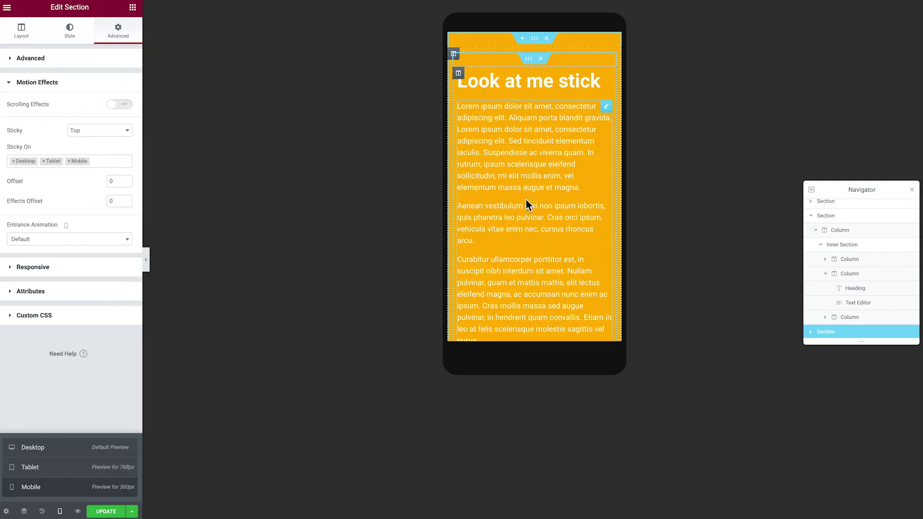
scroll(526, 211, "down", 3)
scroll(526, 211, "down", 5)
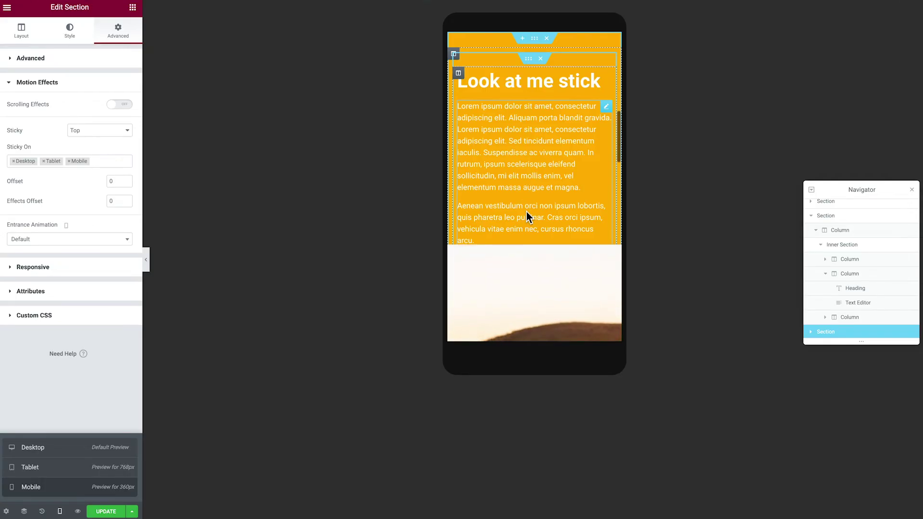
scroll(526, 212, "down", 5)
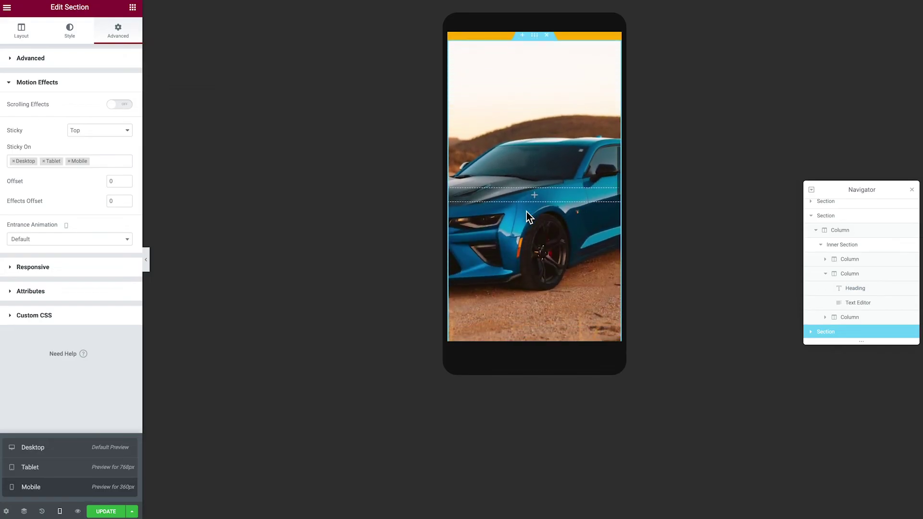
scroll(526, 212, "up", 5)
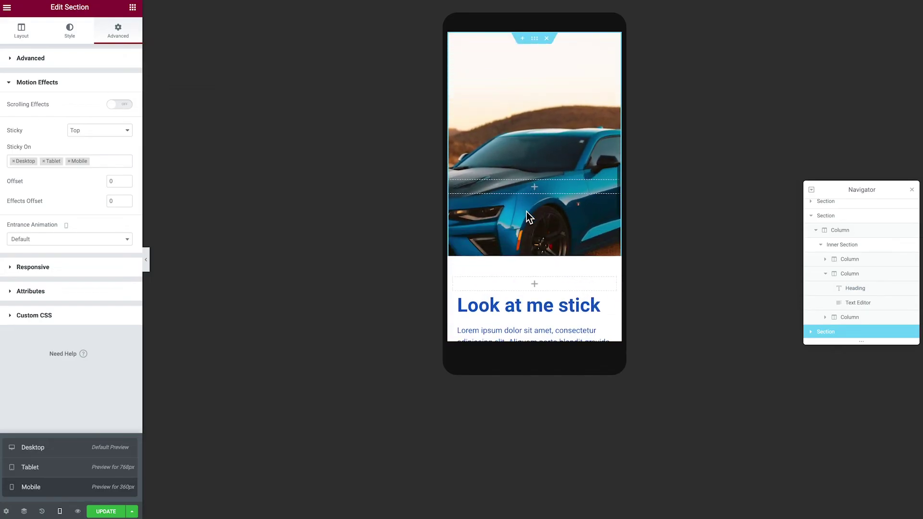
scroll(536, 212, "up", 5)
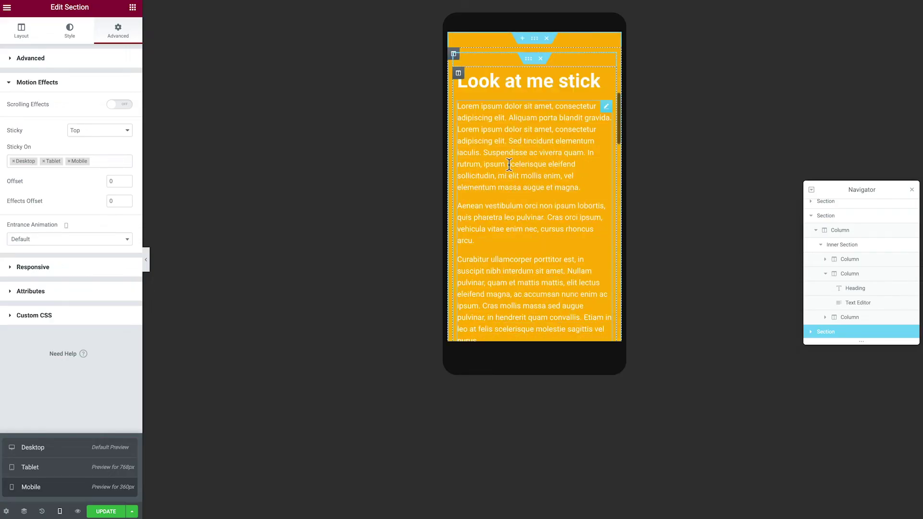
left_click(534, 39)
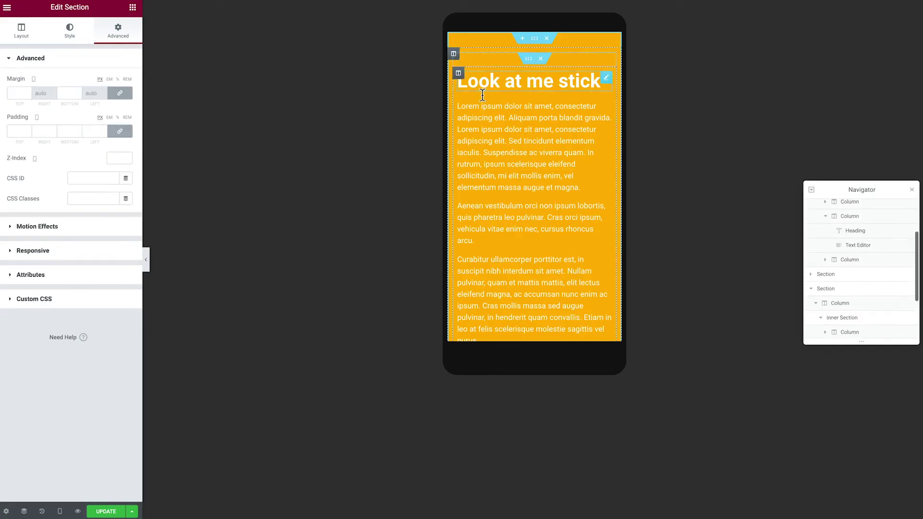
- Remove Mobile from the yellow text section's Sticky On devices, then scroll the preview to test it
left_click(90, 233)
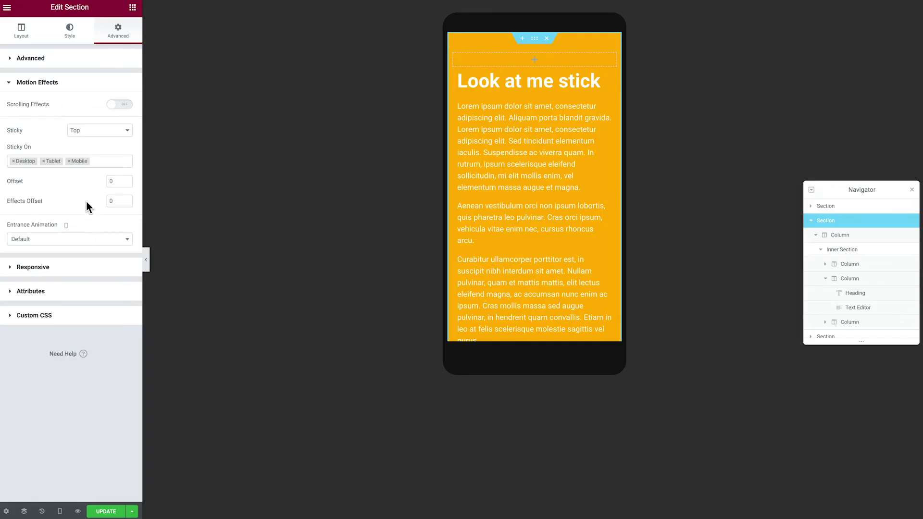
left_click(68, 161)
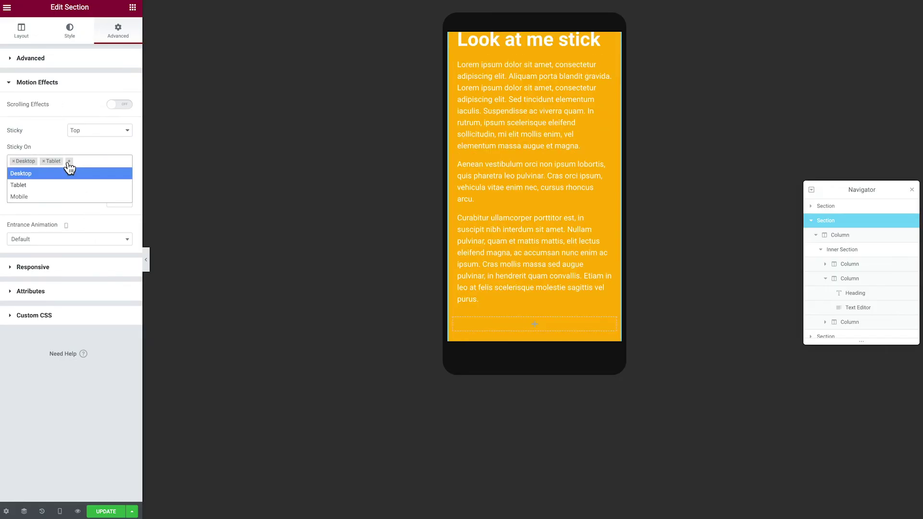
scroll(555, 181, "up", 2)
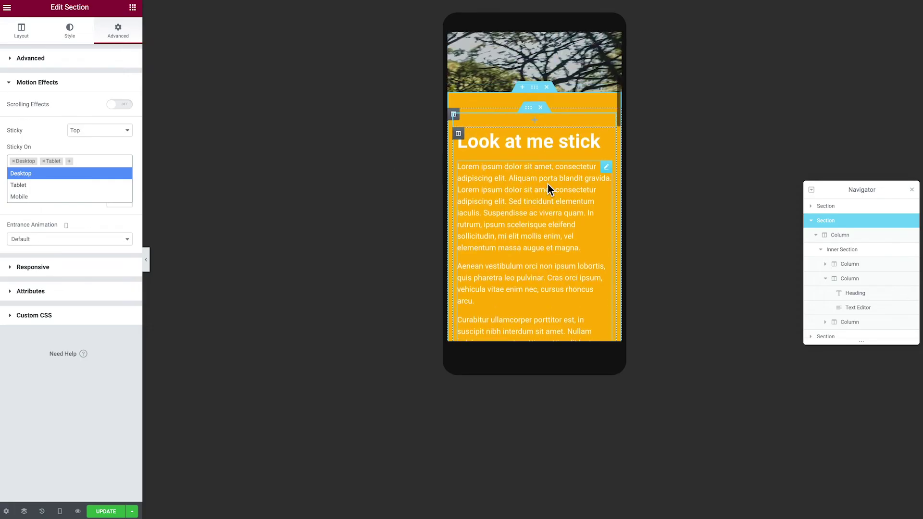
scroll(547, 185, "down", 3)
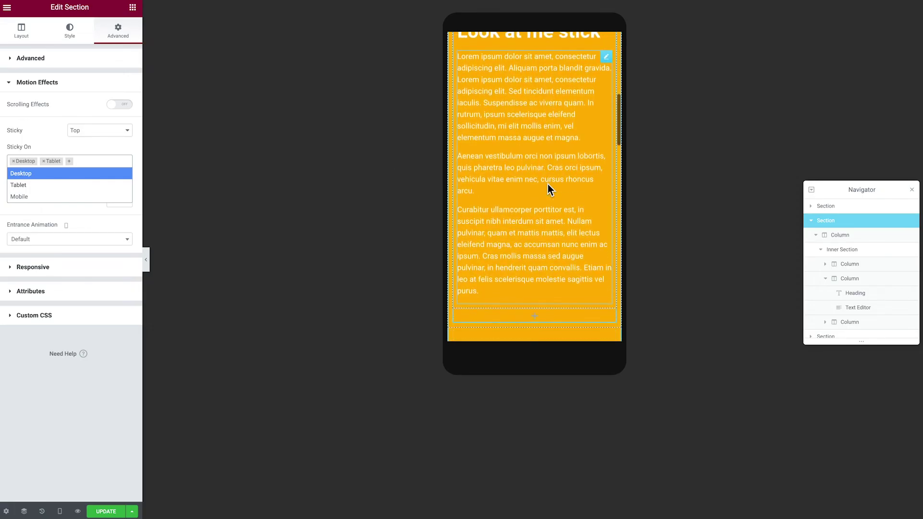
scroll(550, 190, "up", 2)
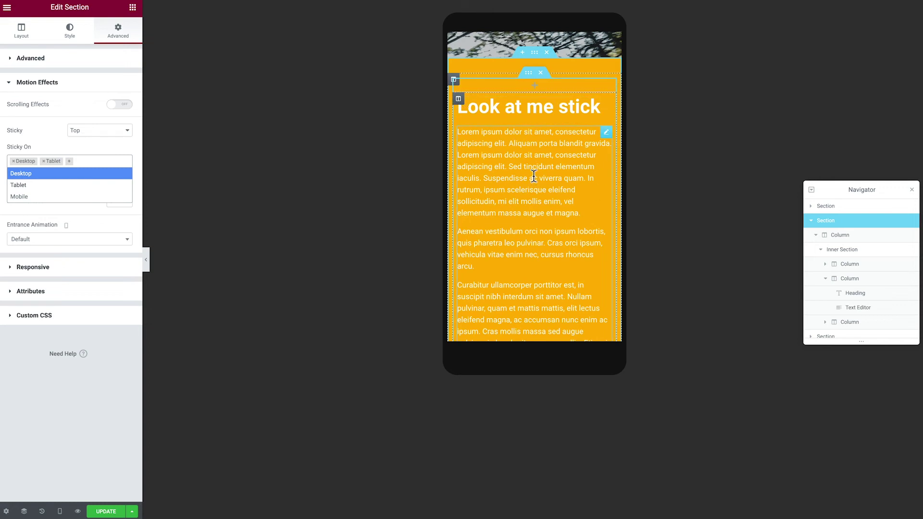
scroll(534, 176, "down", 3)
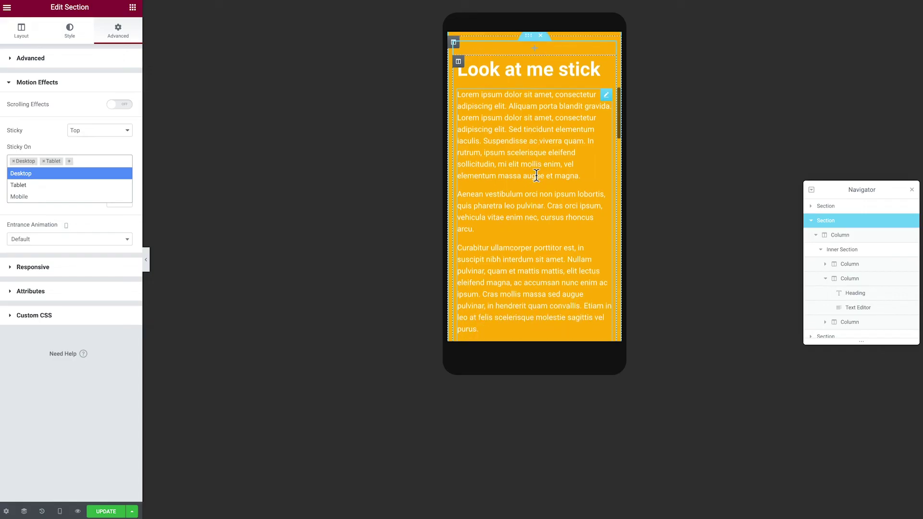
scroll(537, 175, "down", 6)
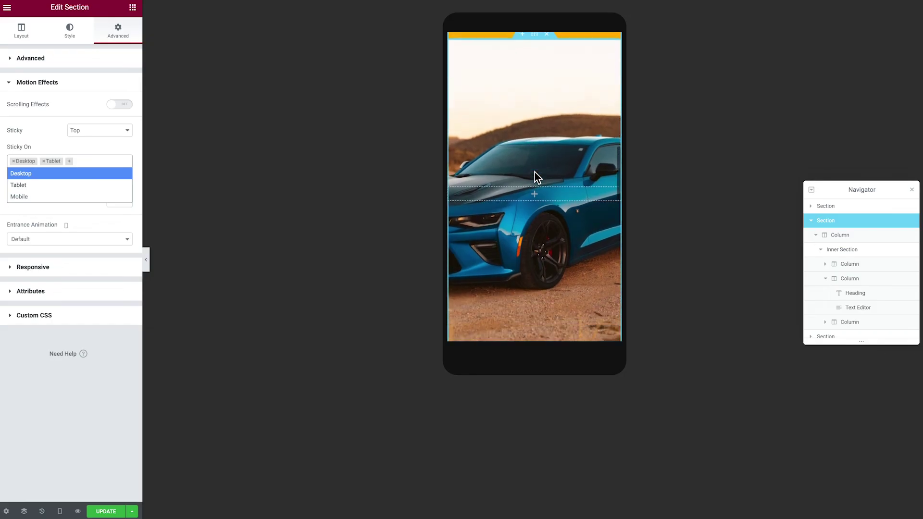
scroll(534, 172, "down", 2)
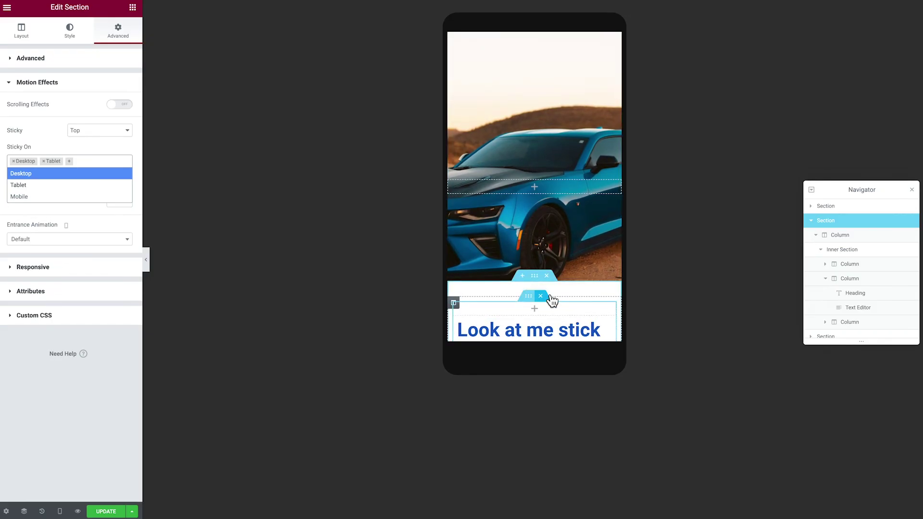
scroll(551, 298, "down", 2)
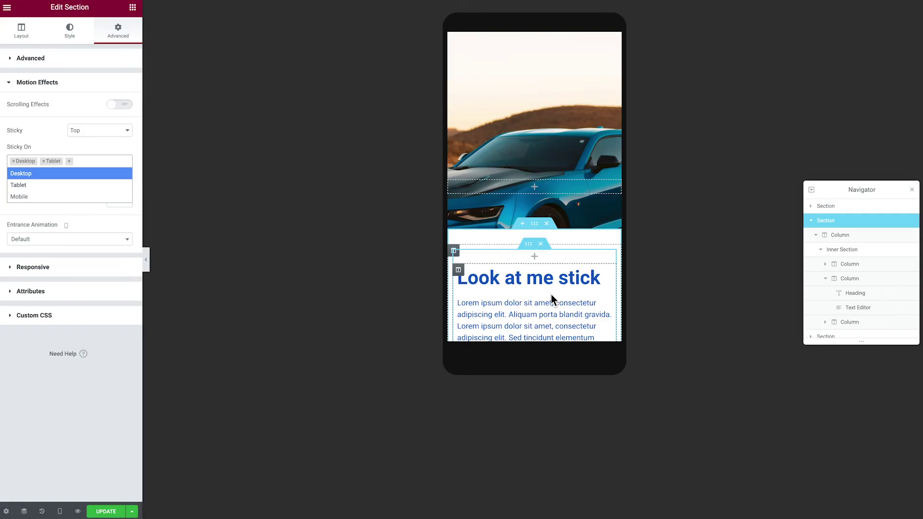
scroll(552, 295, "down", 3)
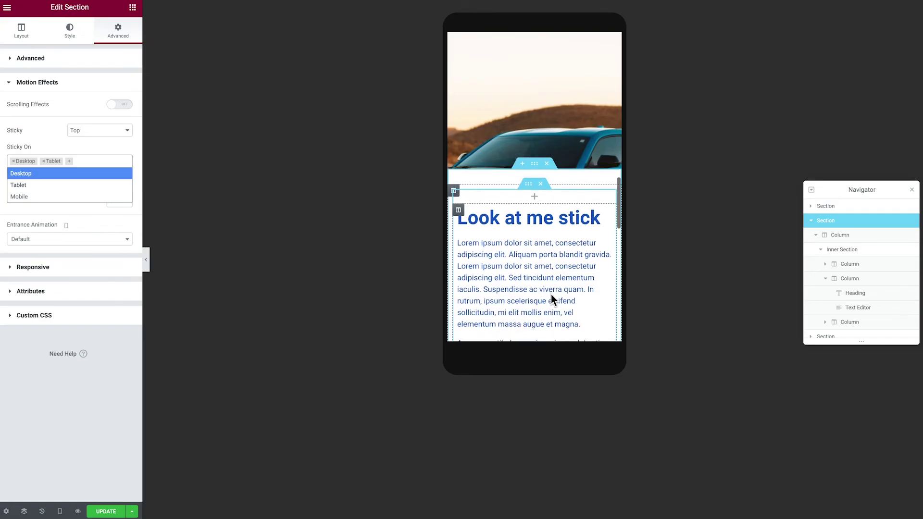
- Remove Mobile from the white text section's Sticky On devices and update the page
left_click(539, 154)
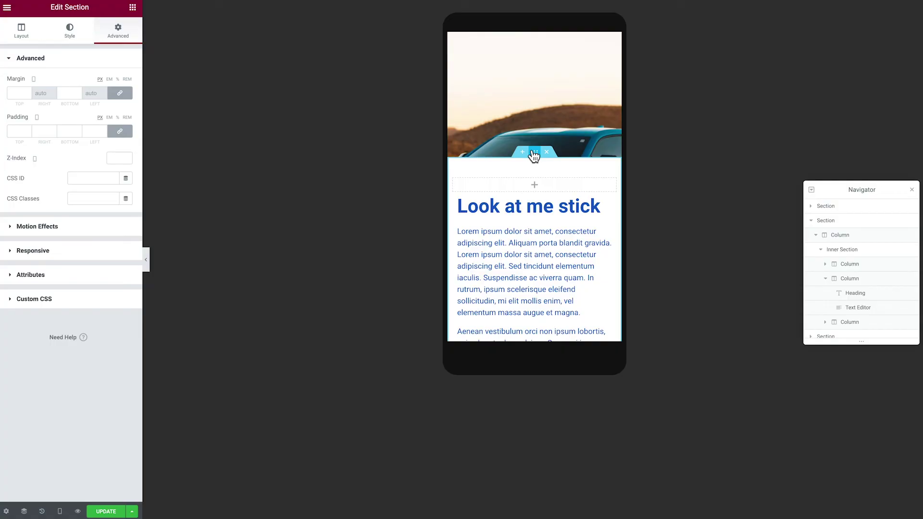
left_click(68, 235)
left_click(68, 161)
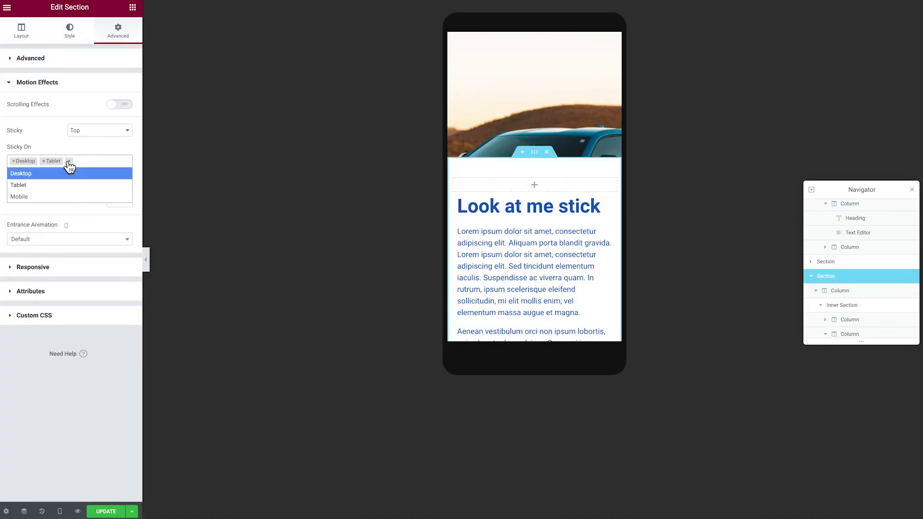
scroll(567, 229, "down", 10)
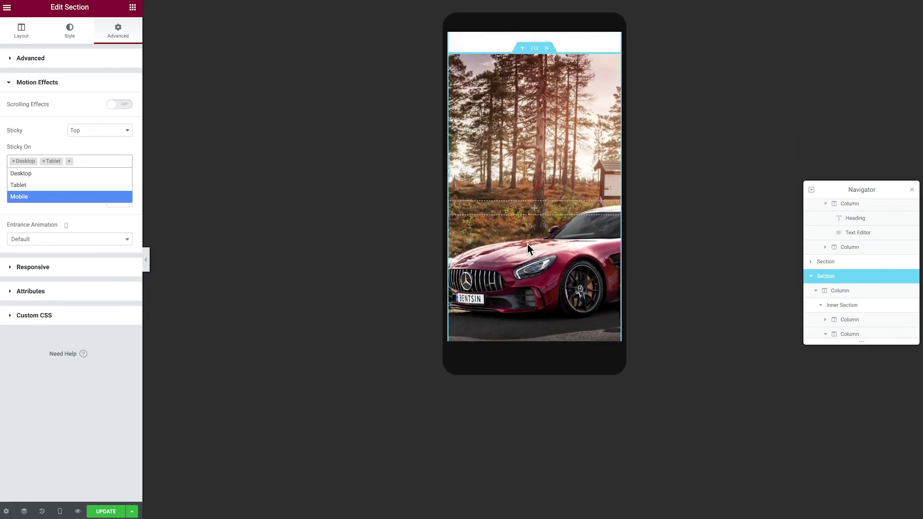
left_click(107, 512)
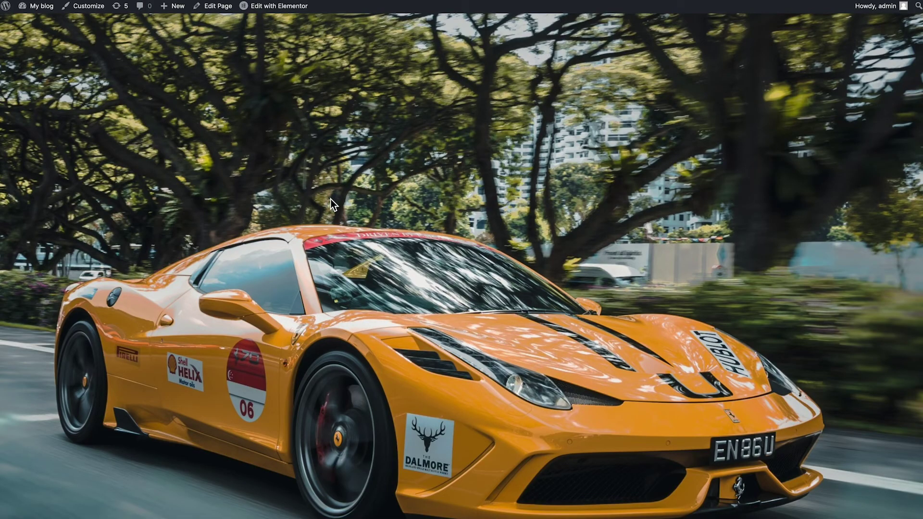
scroll(332, 204, "down", 6)
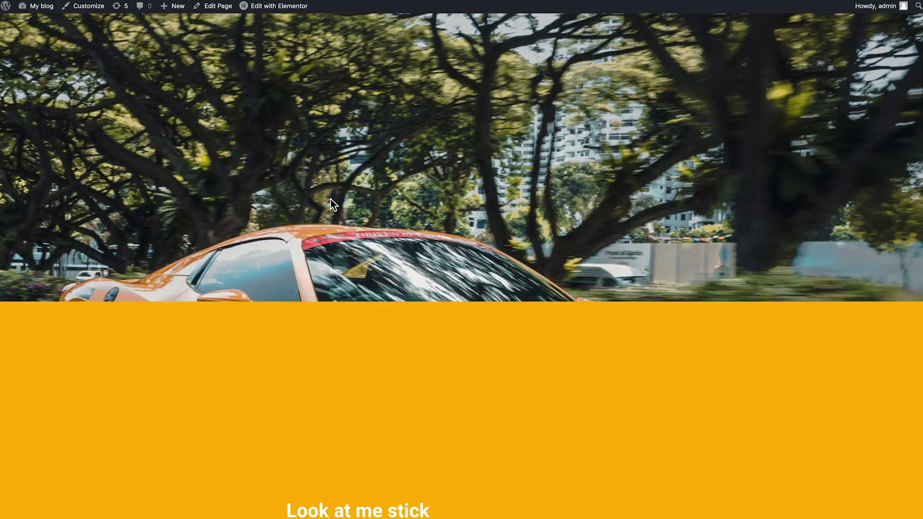
scroll(333, 204, "down", 5)
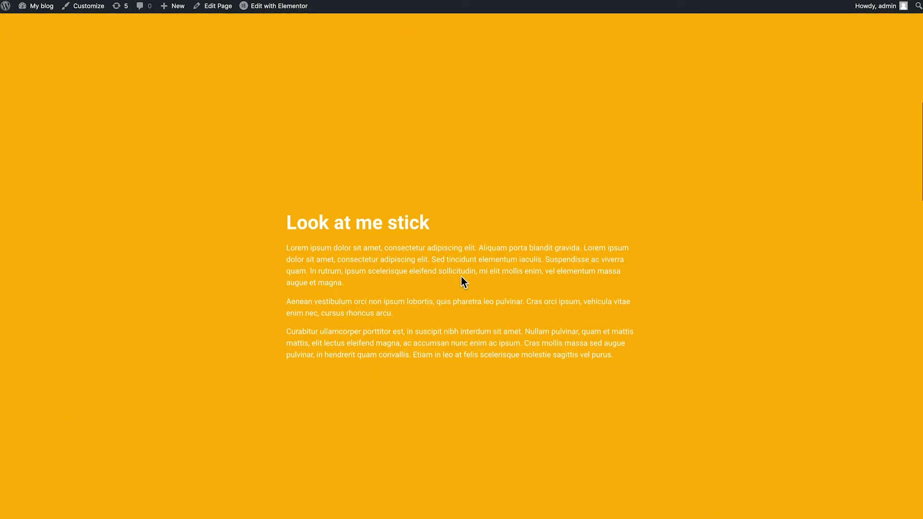
scroll(460, 276, "down", 7)
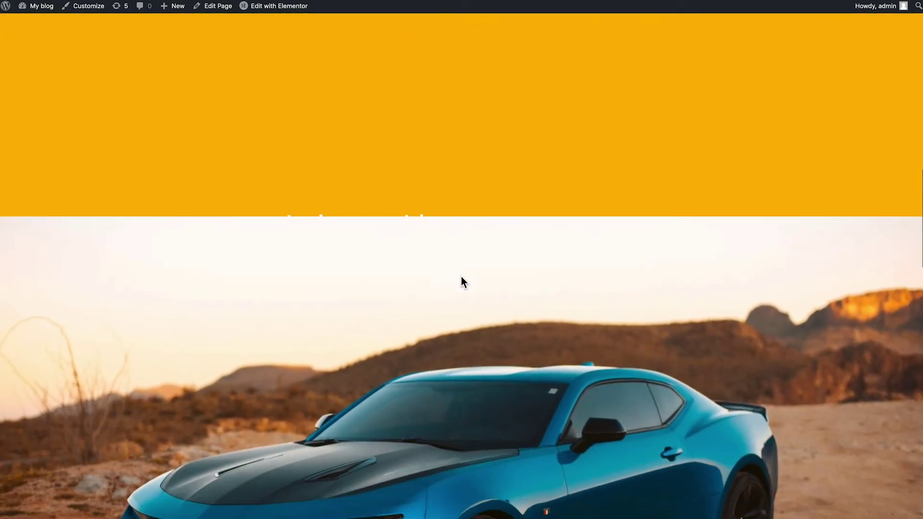
scroll(460, 276, "down", 4)
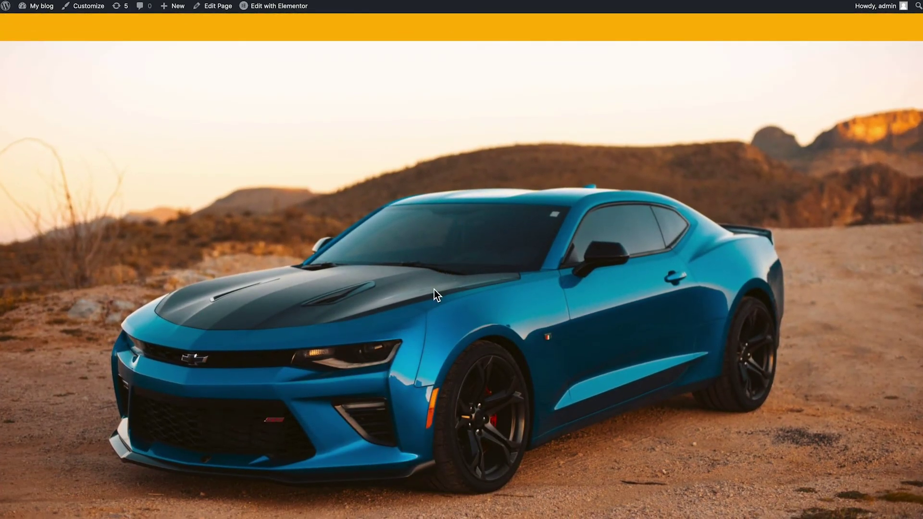
scroll(434, 290, "down", 8)
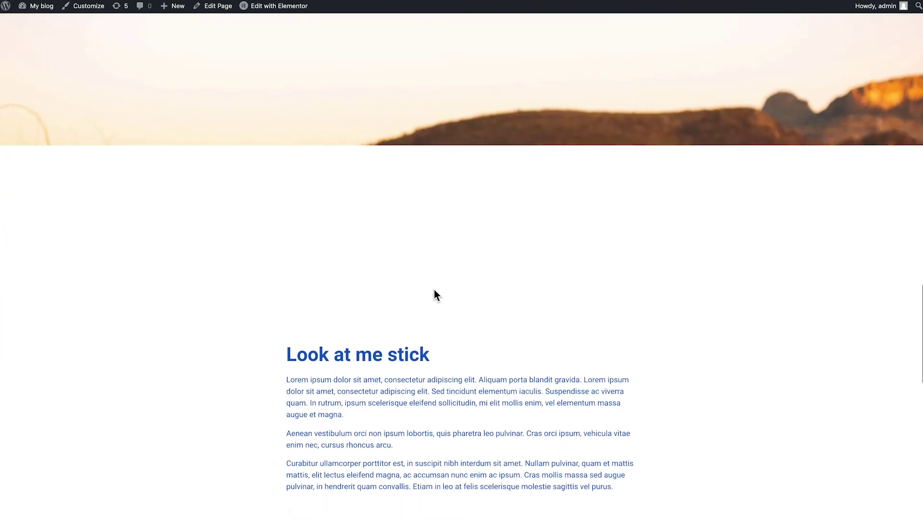
scroll(433, 294, "down", 5)
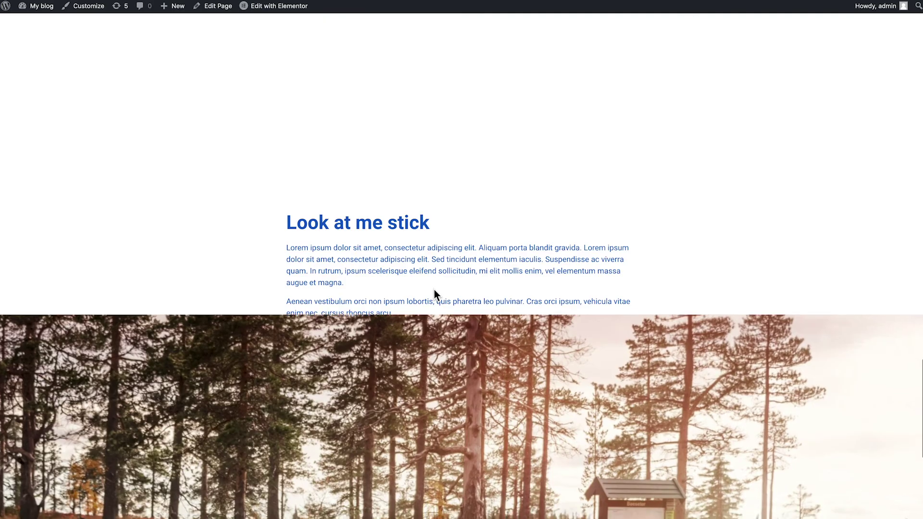
scroll(434, 294, "up", 5)
scroll(436, 294, "up", 10)
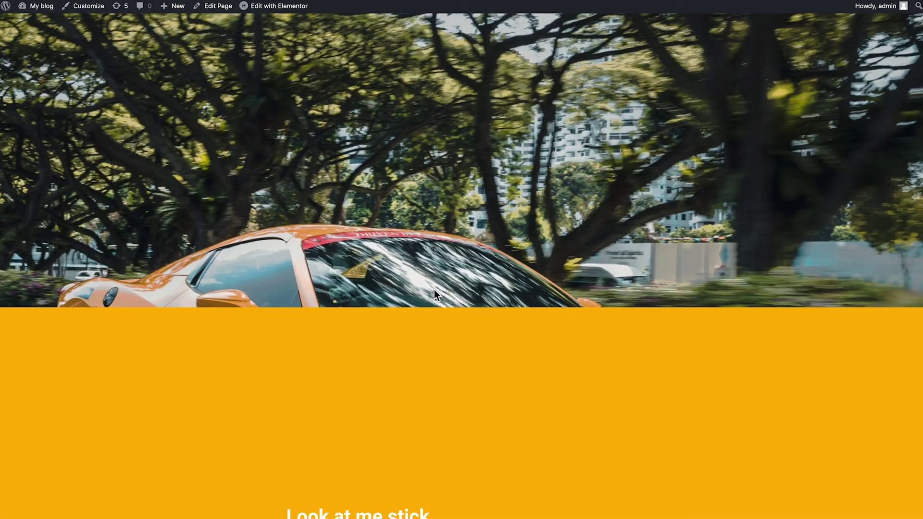
scroll(434, 290, "up", 5)
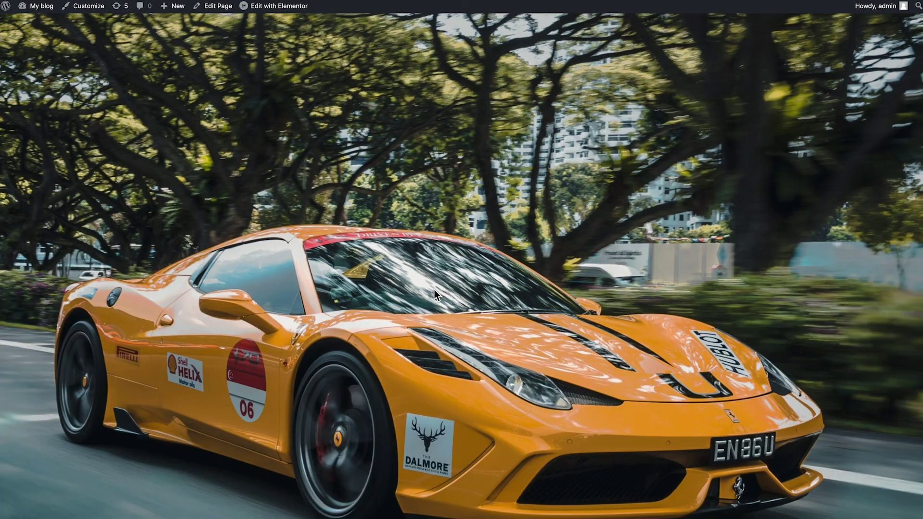